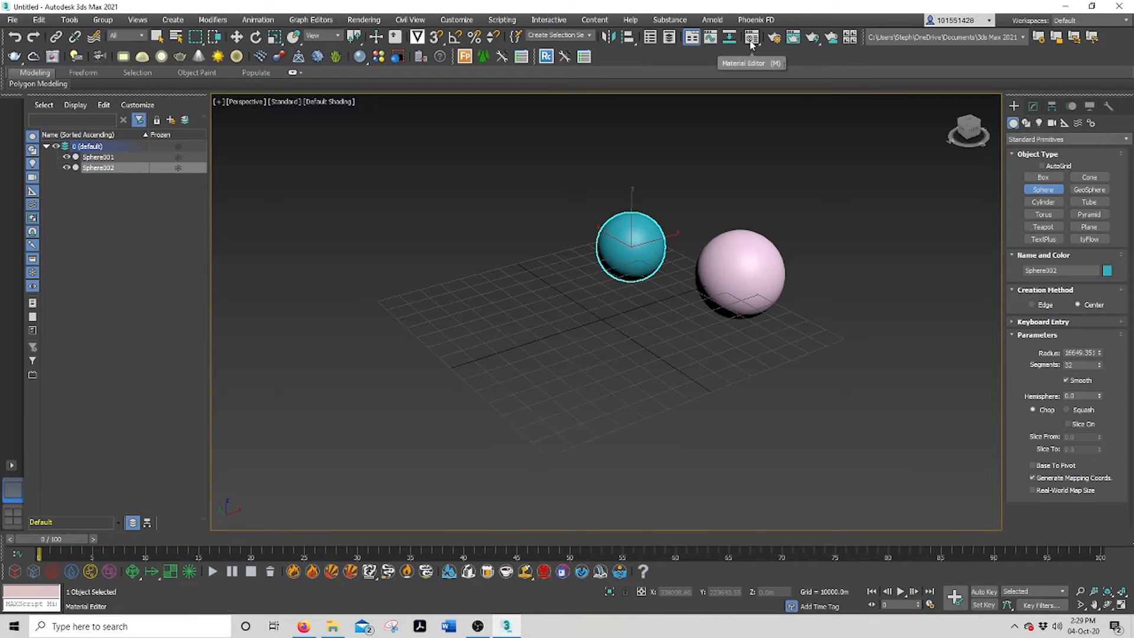
Step: Open the Material Editor, close it and bring it back up
mouse_move(751, 45)
left_mouse_down()
mouse_move(753, 84)
mouse_move(754, 59)
left_mouse_up()
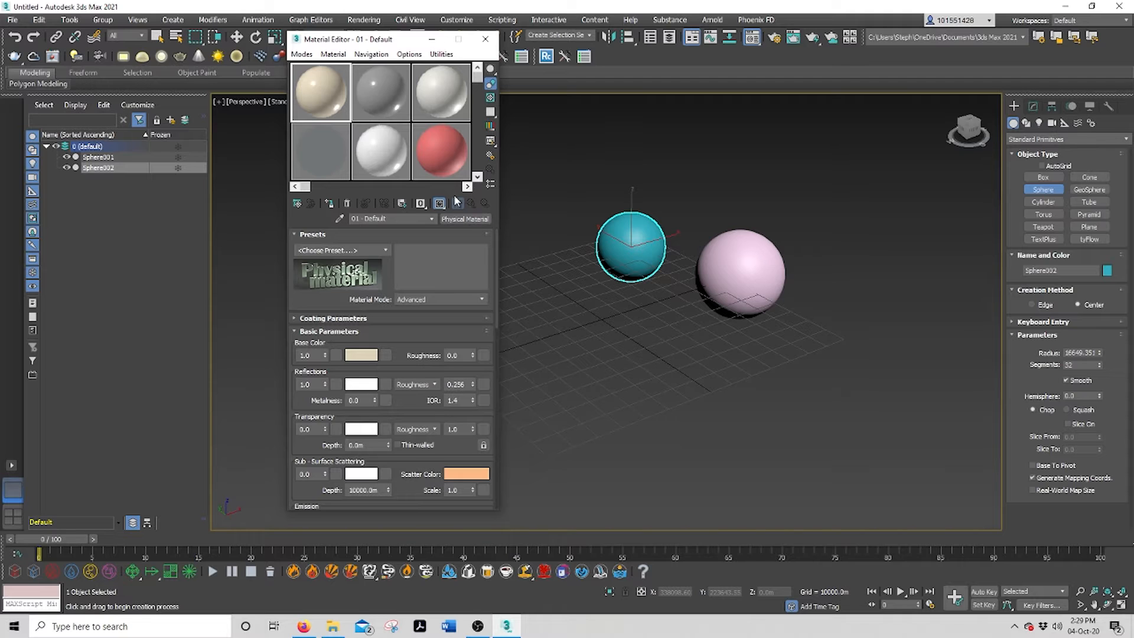
left_click(485, 39)
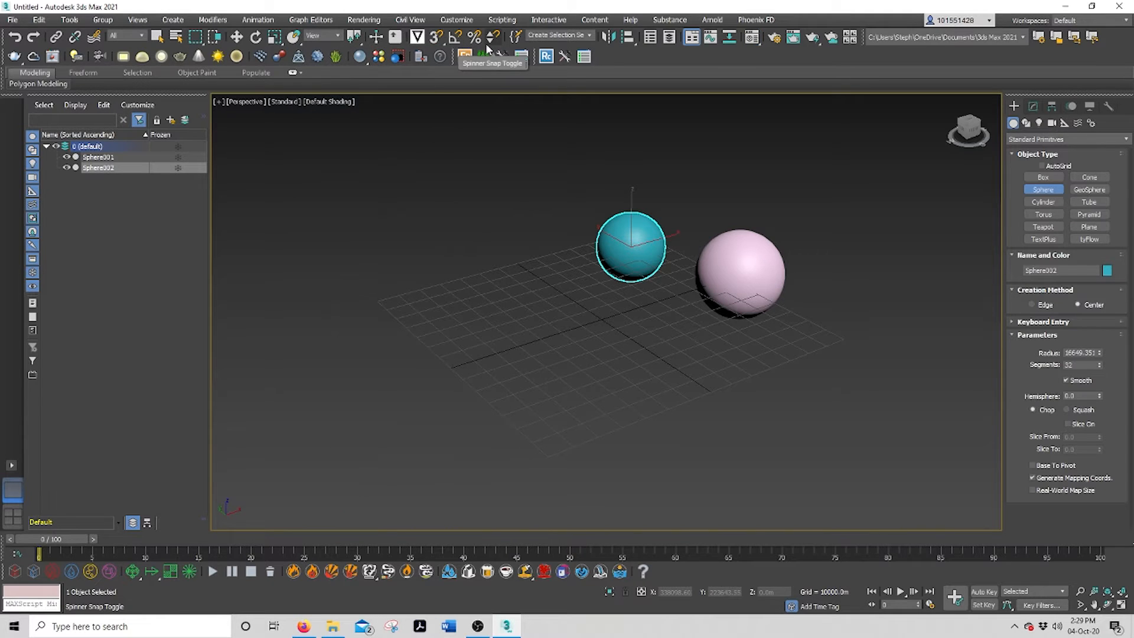
left_click(485, 56)
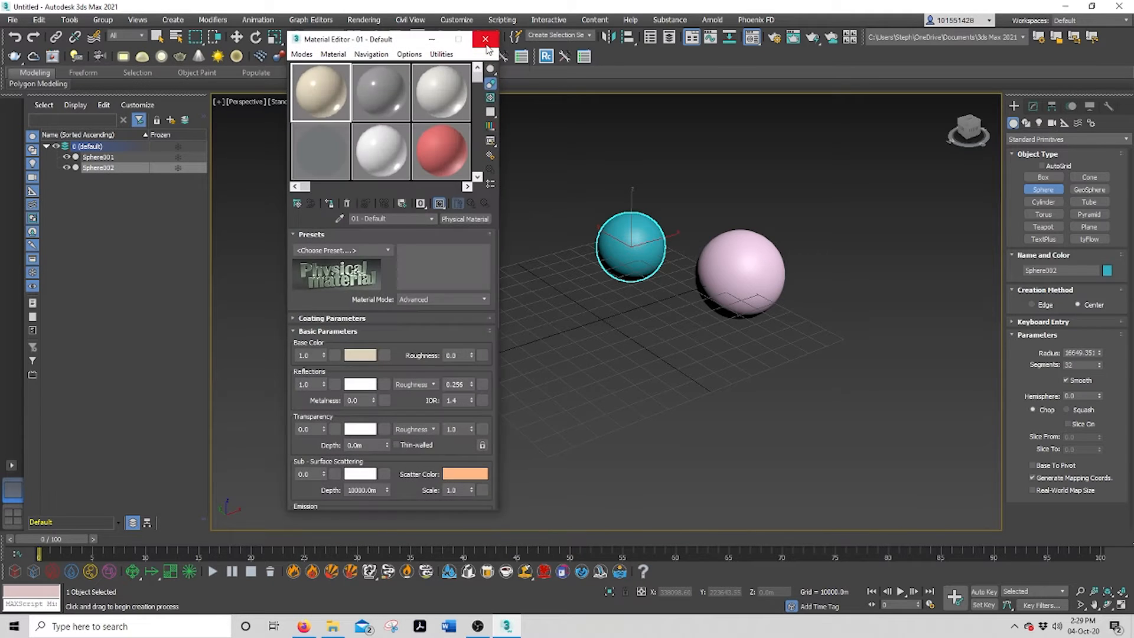
Step: Switch the Material Editor to the Slate Material Editor mode and return it to the Compact mode
left_click(311, 54)
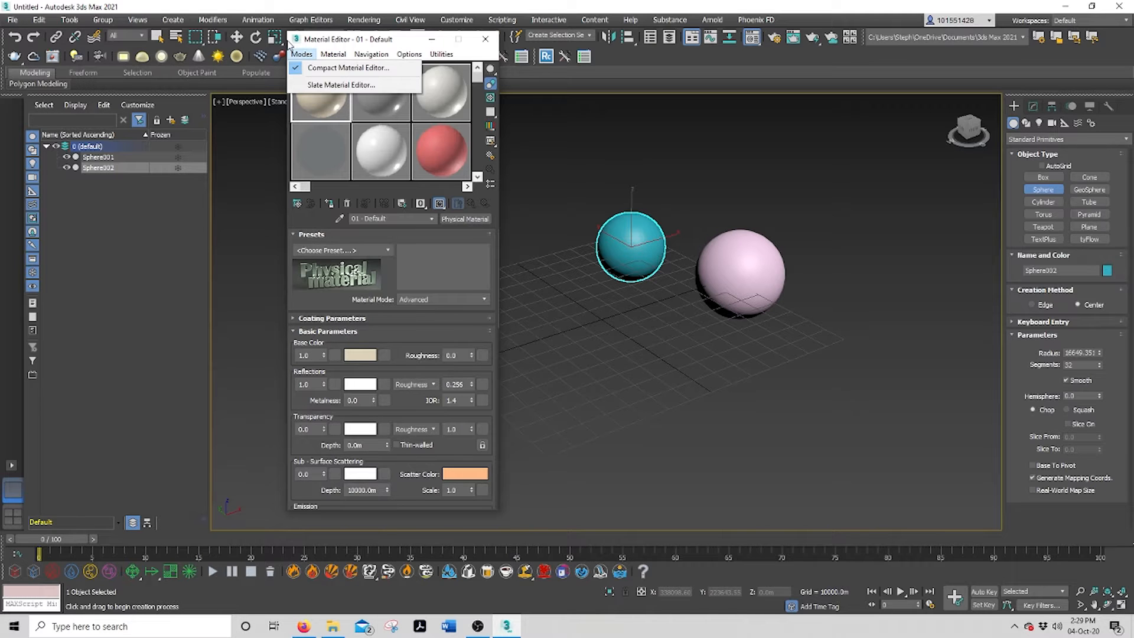
left_click(340, 85)
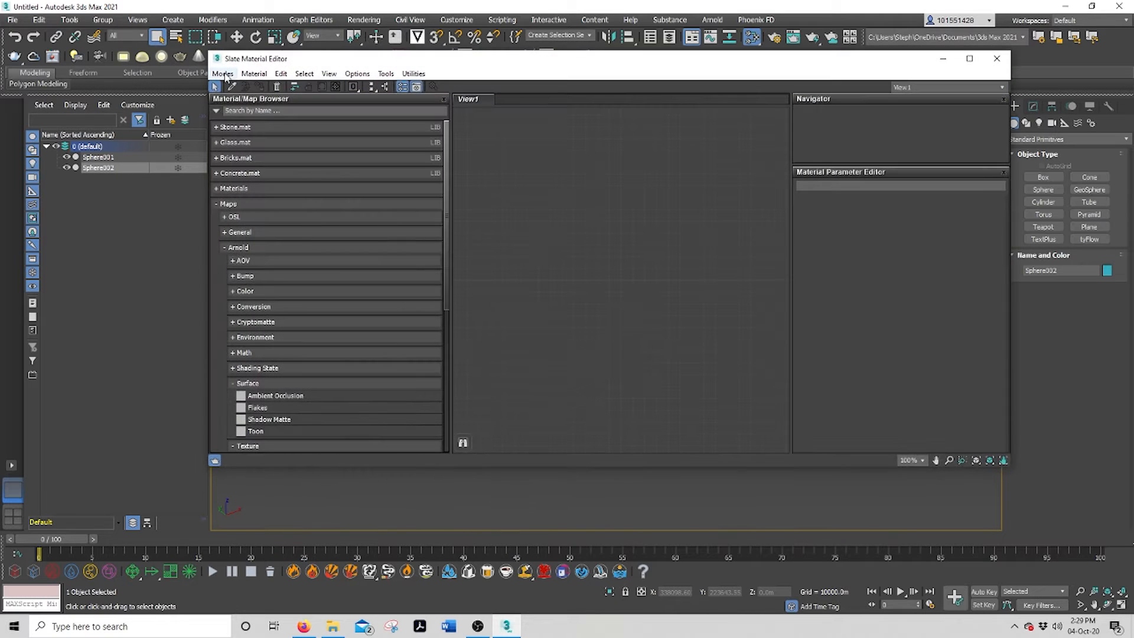
left_click(226, 75)
left_click(252, 90)
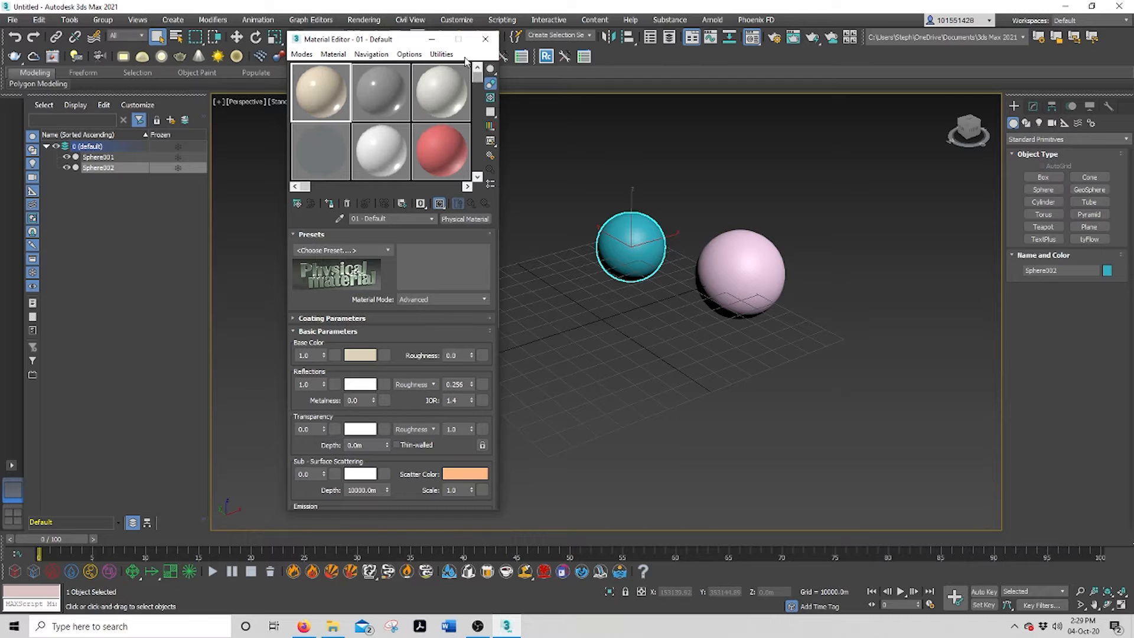
Step: Cycle the Material Editor's sample slot layout through its sizes and return to the 3X2 view starting at the first slot
left_click(417, 55)
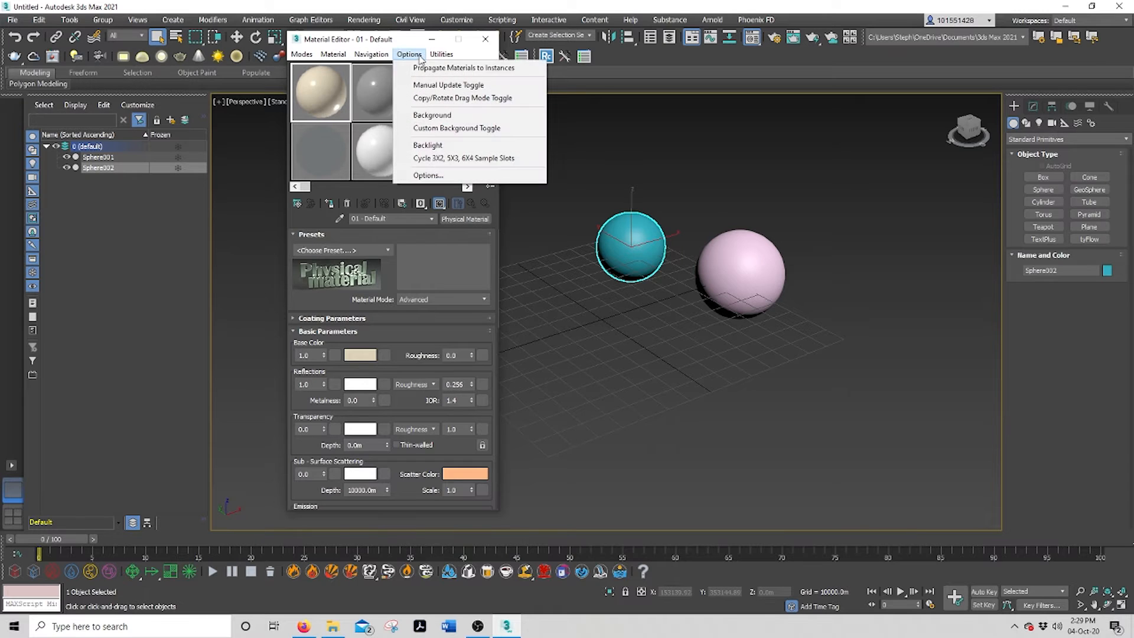
left_click(482, 164)
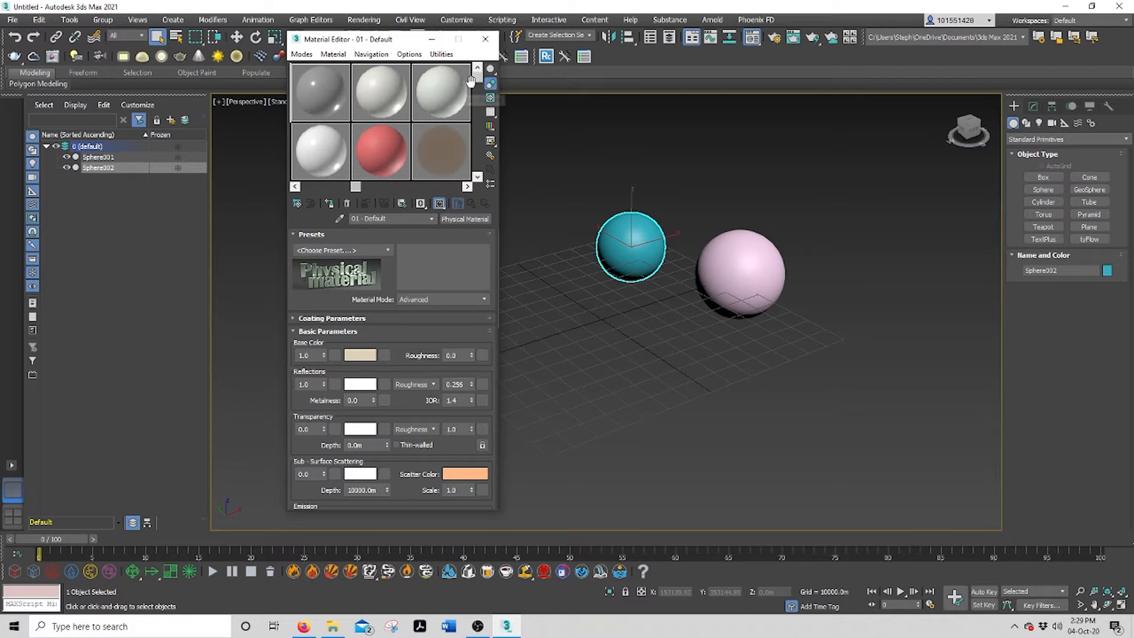
left_click_drag(357, 187, 301, 188)
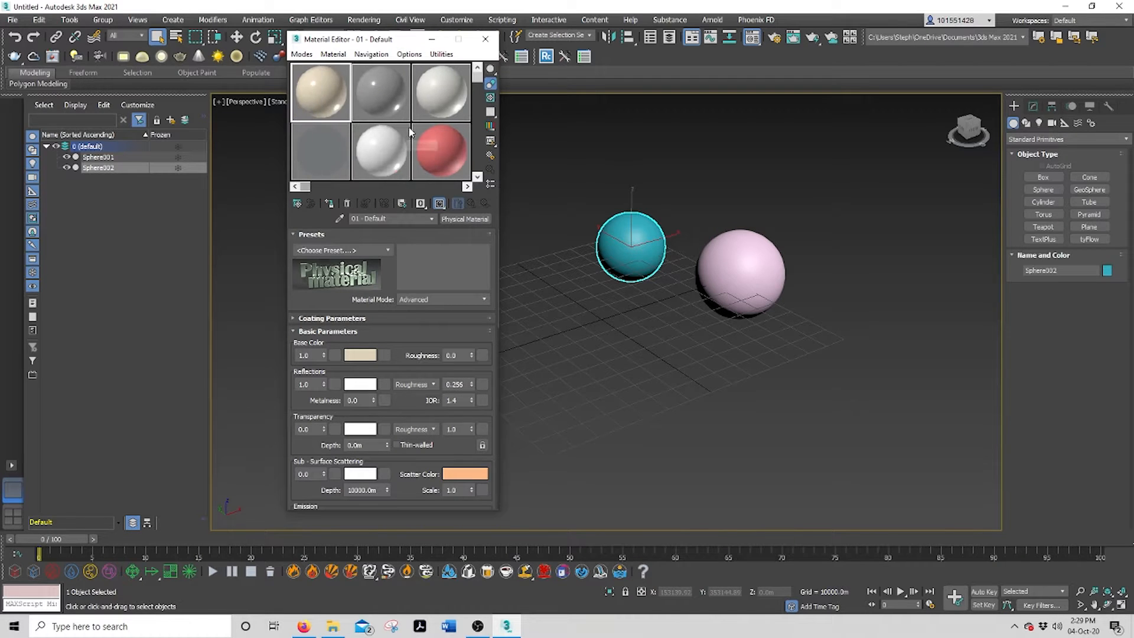
left_click(410, 54)
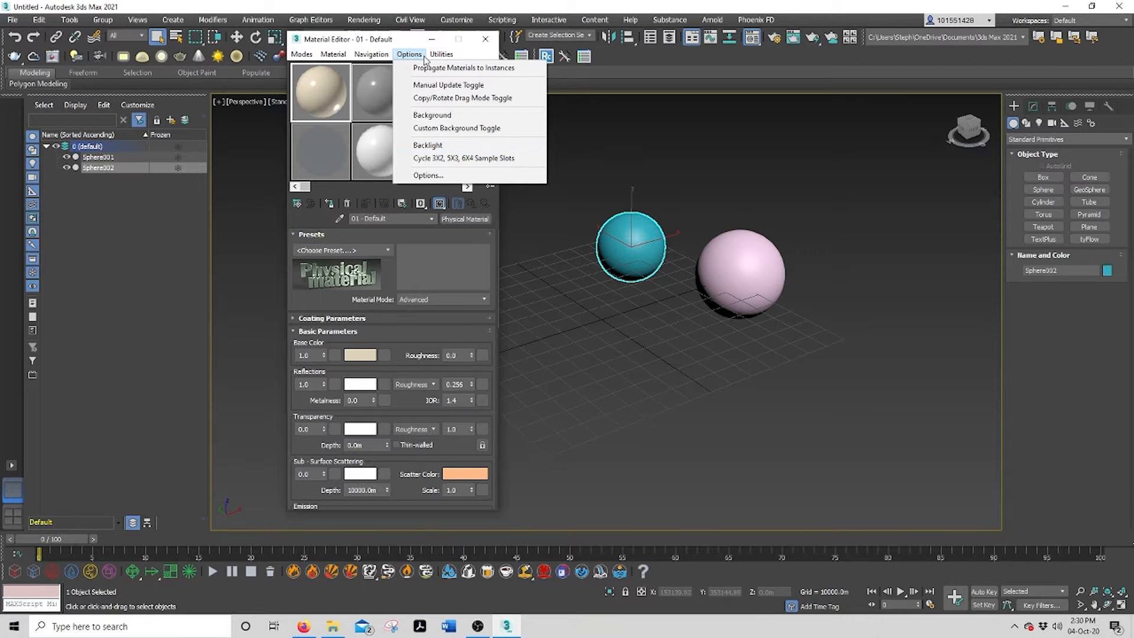
left_click(409, 53)
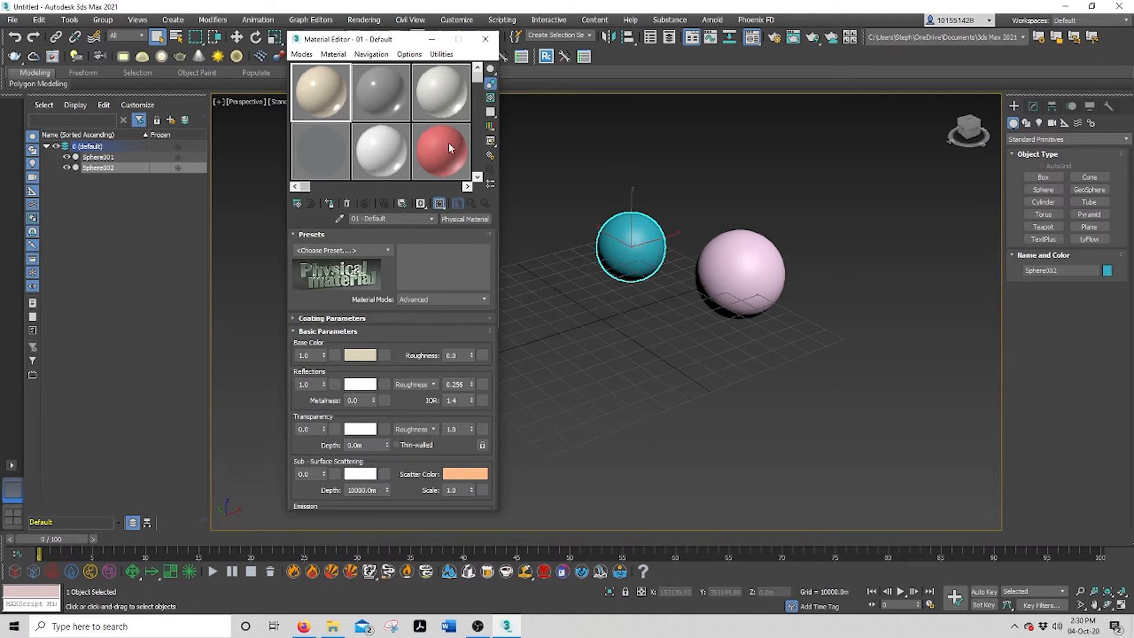
Step: Assign the red Wall Paint material to the pink sphere and the Solid Glass material to the selected blue sphere
left_click_drag(449, 148, 734, 251)
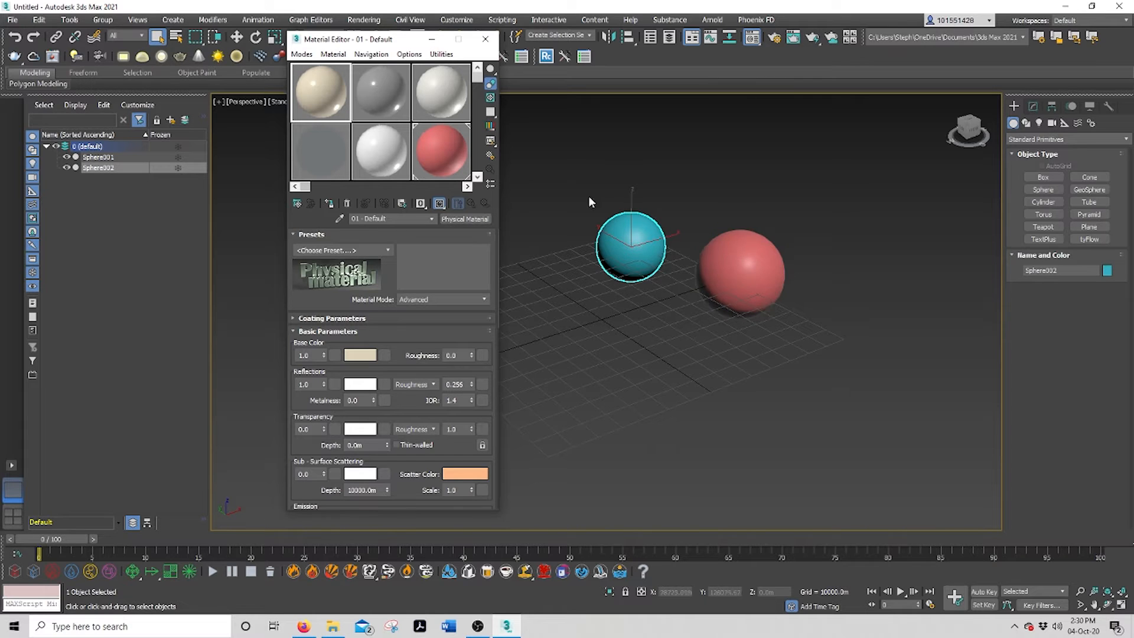
scroll(589, 201, "up", 2)
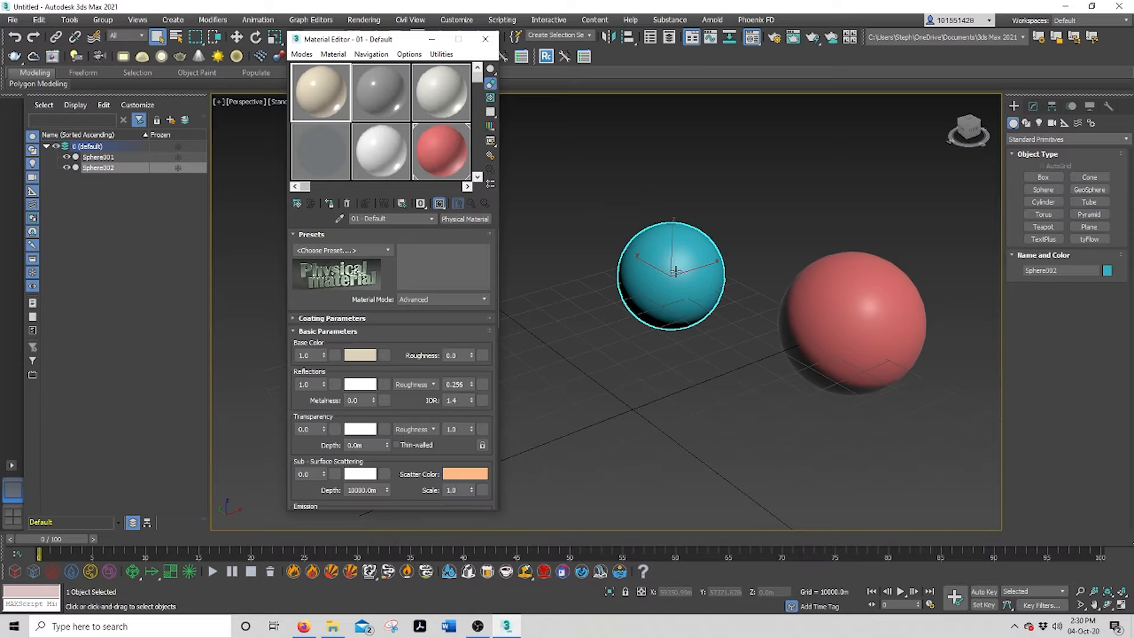
left_click(332, 159)
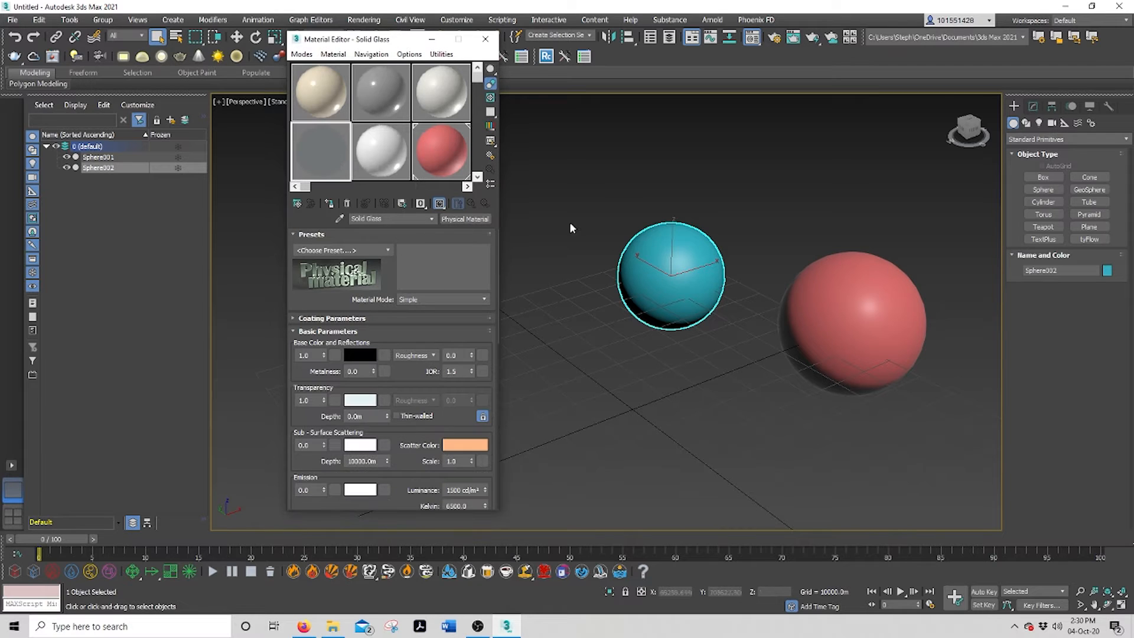
left_click(327, 203)
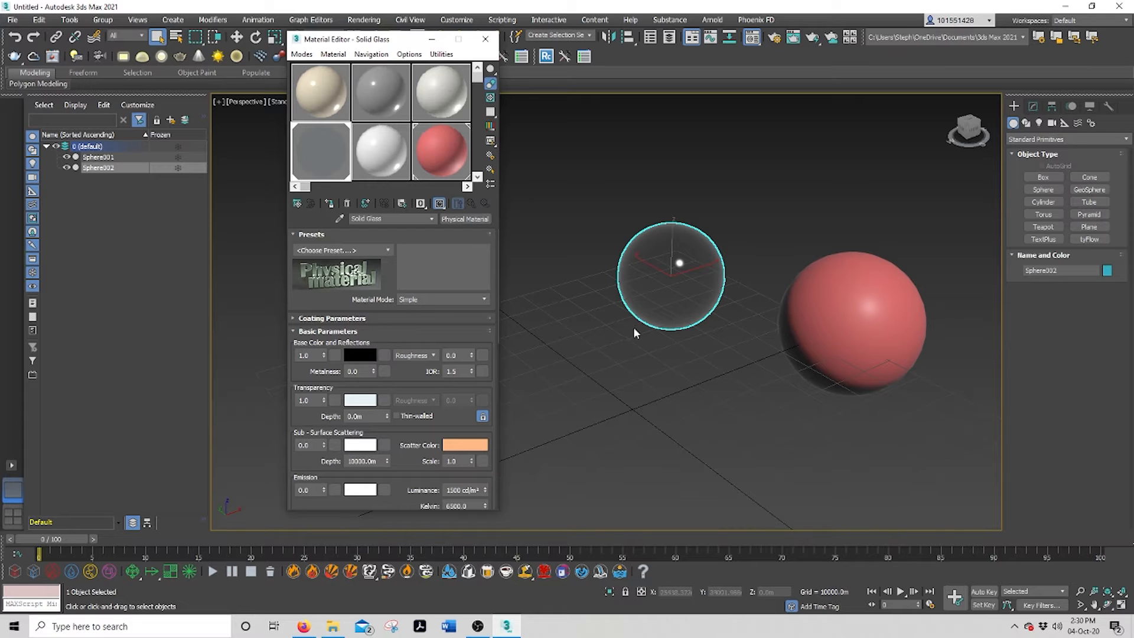
Step: Change the renderer to V-Ray GPU 5, hotfix 2, and apply the Substance compatibility scripts
left_click(774, 40)
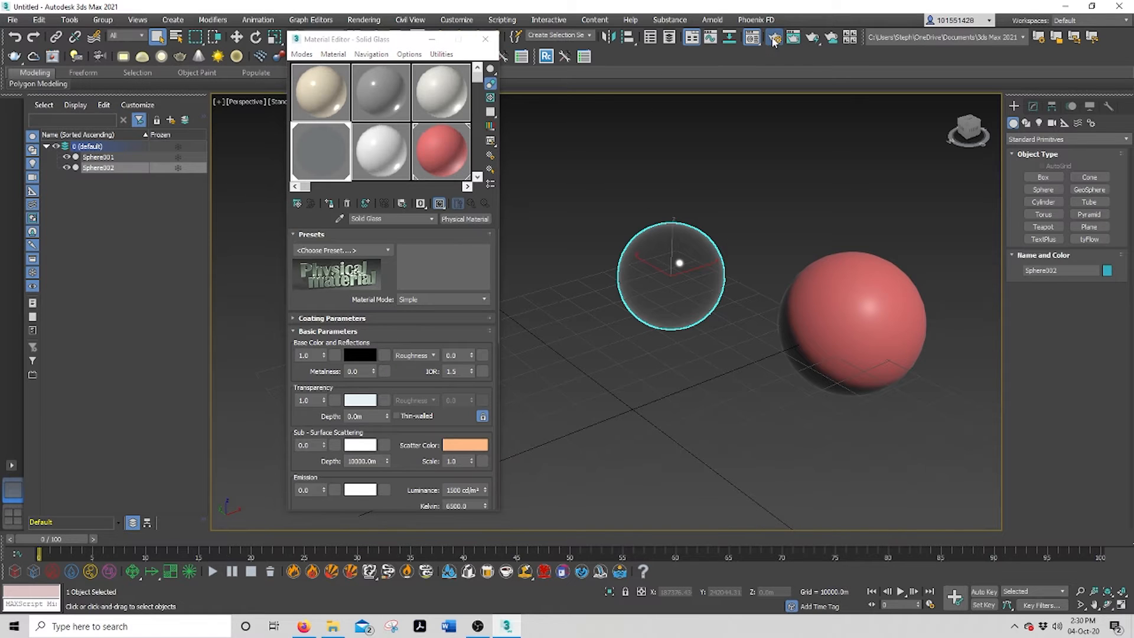
left_click(469, 89)
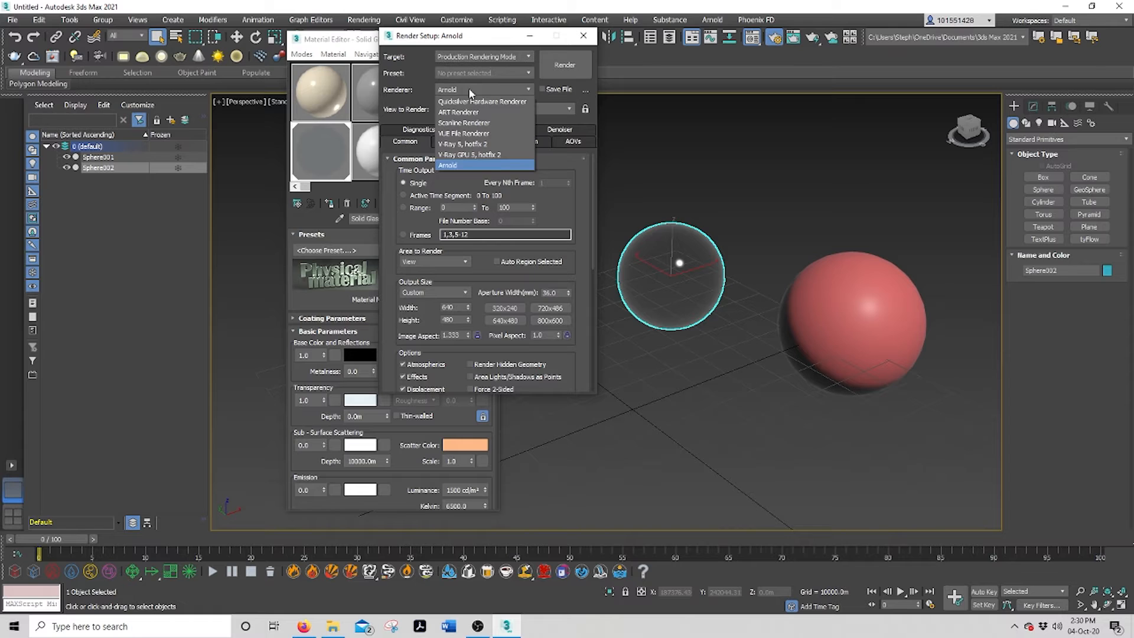
left_click(488, 155)
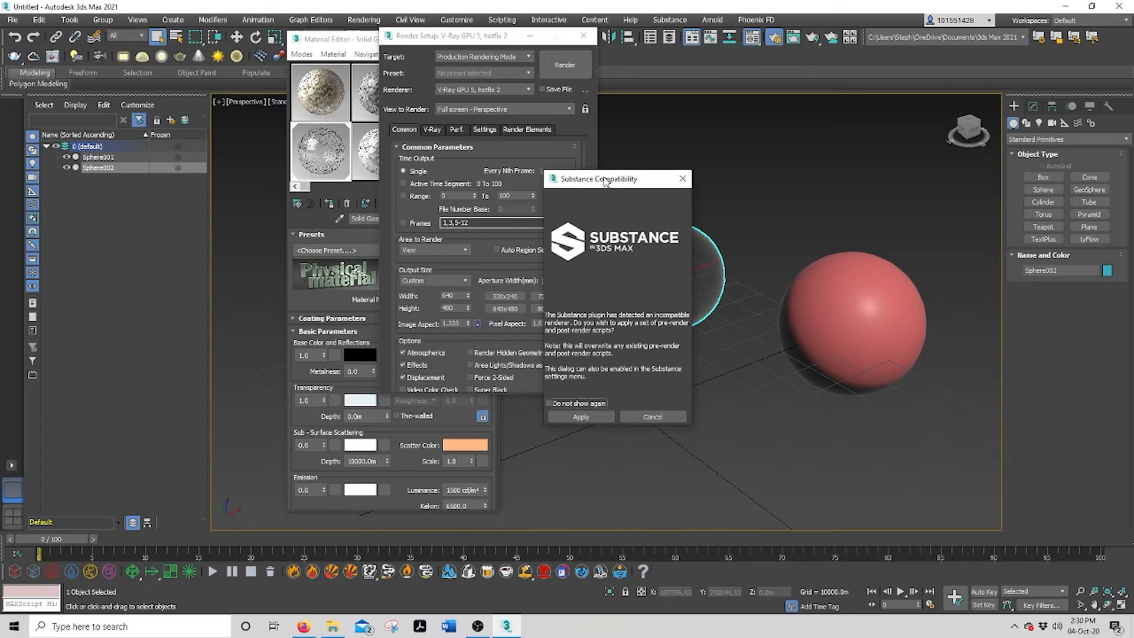
left_click_drag(605, 182, 639, 178)
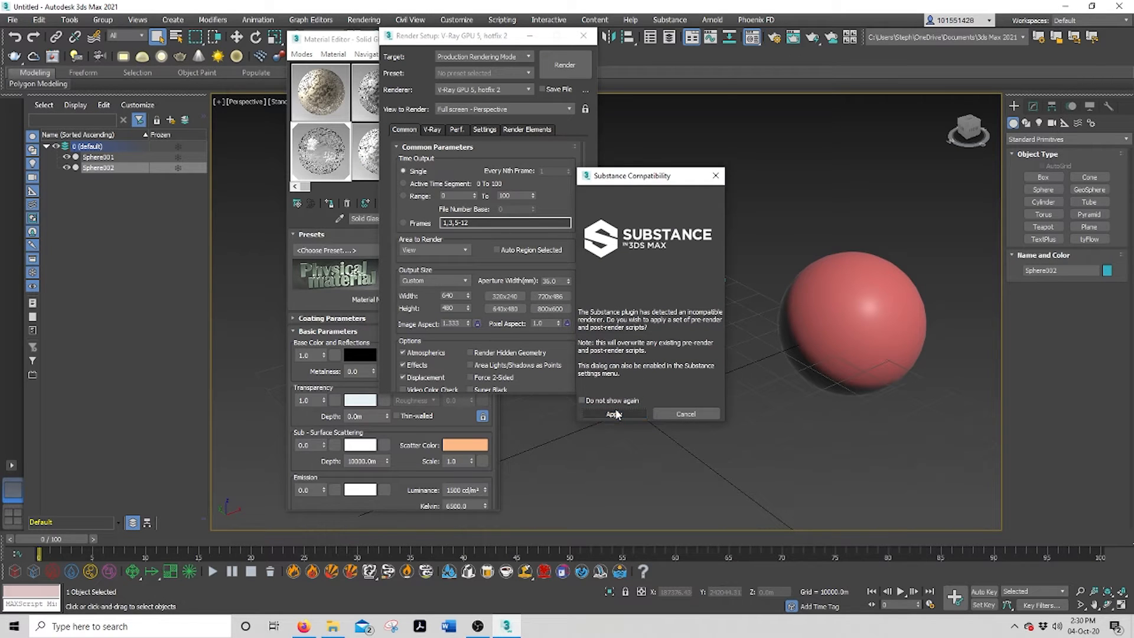
left_click(613, 413)
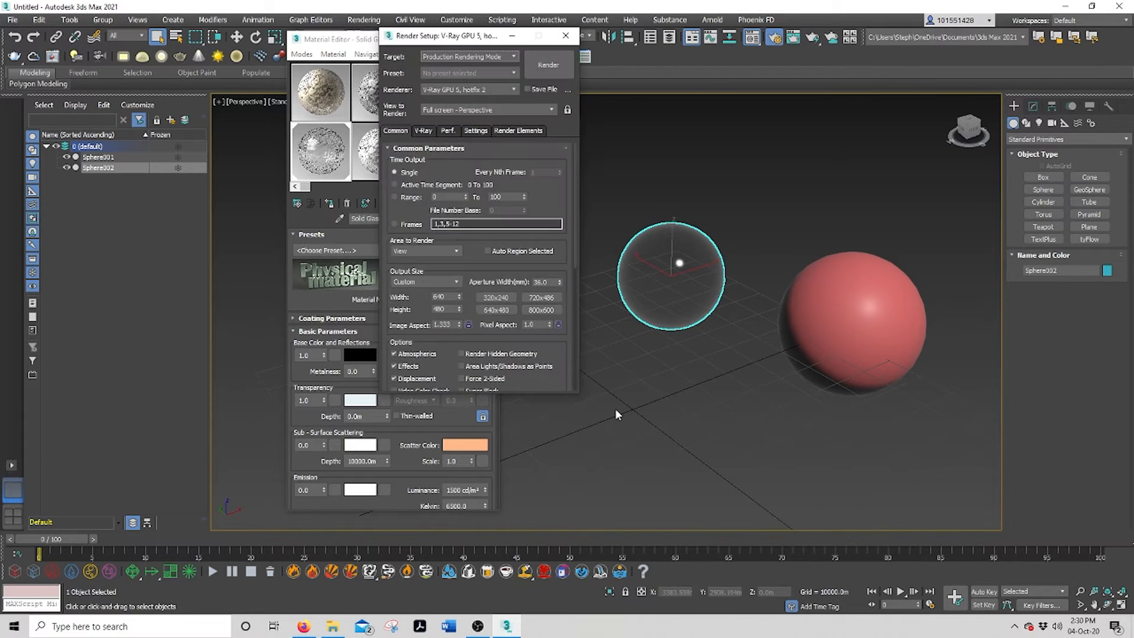
left_click(565, 35)
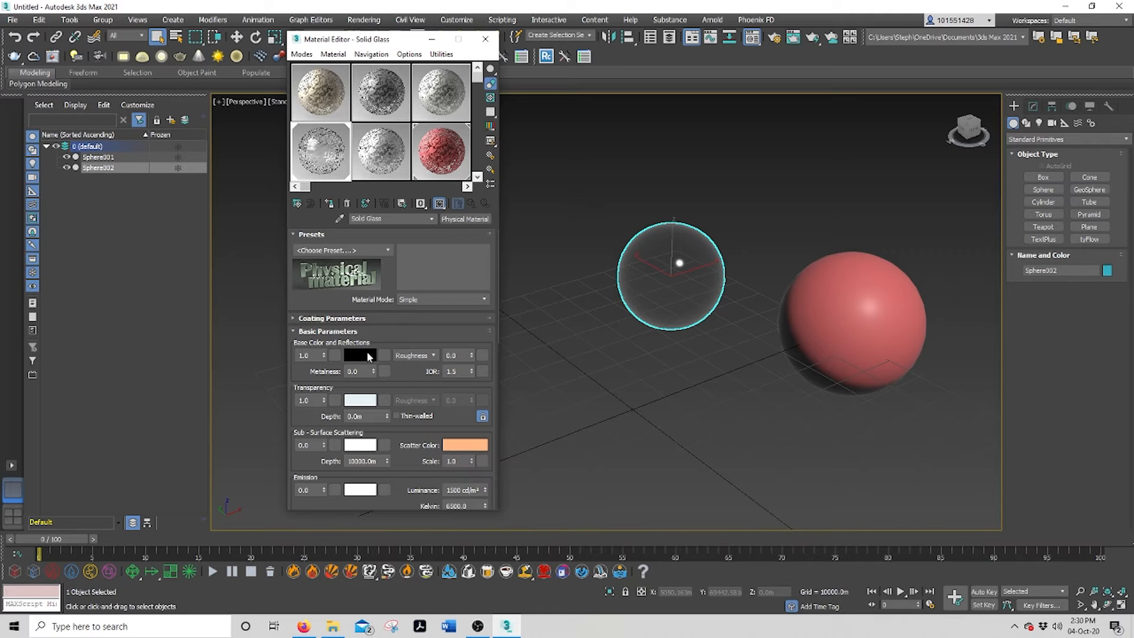
Step: Set the Solid Glass base color to cyan, with red 0.0, green 0.714 and blue 0.741
left_click(359, 355)
left_click(289, 113)
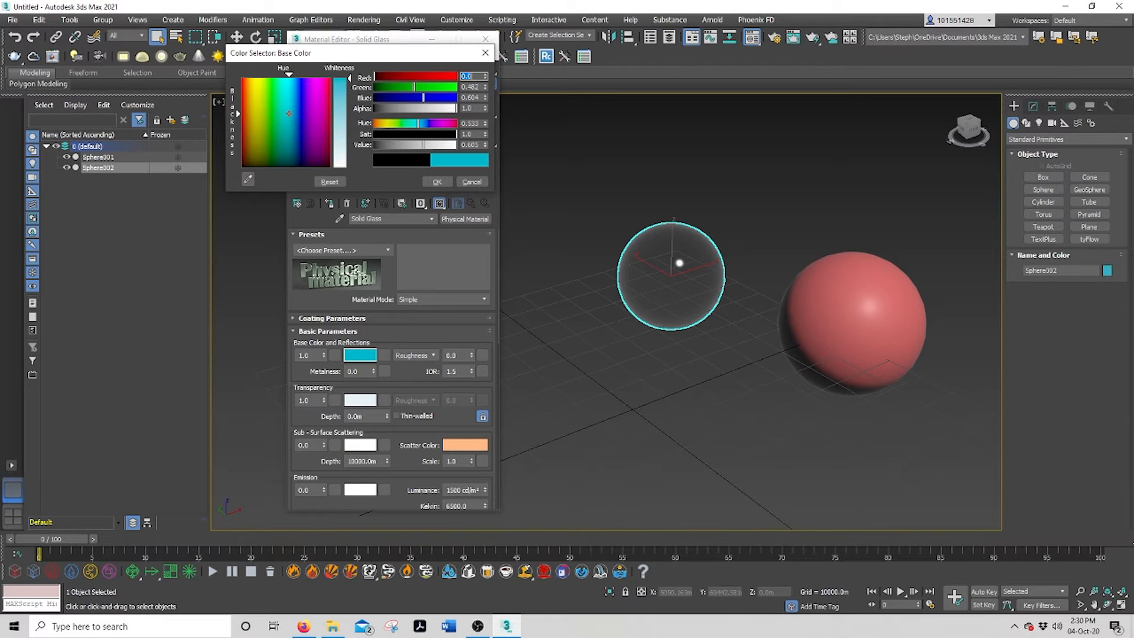
left_click_drag(288, 113, 290, 141)
left_click(287, 102)
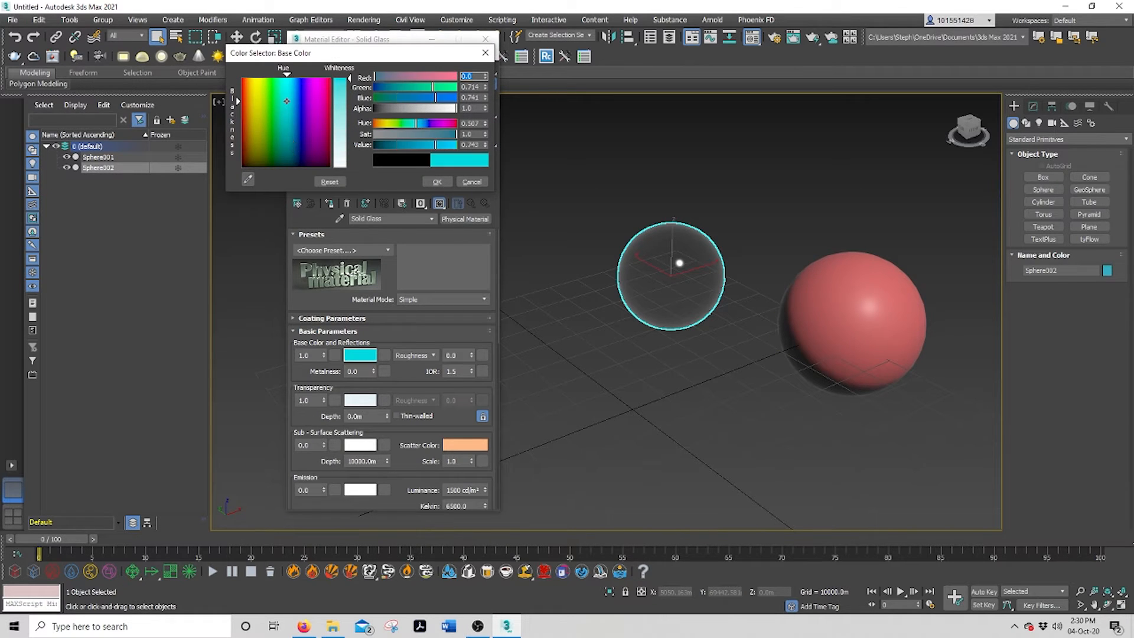
left_click(436, 181)
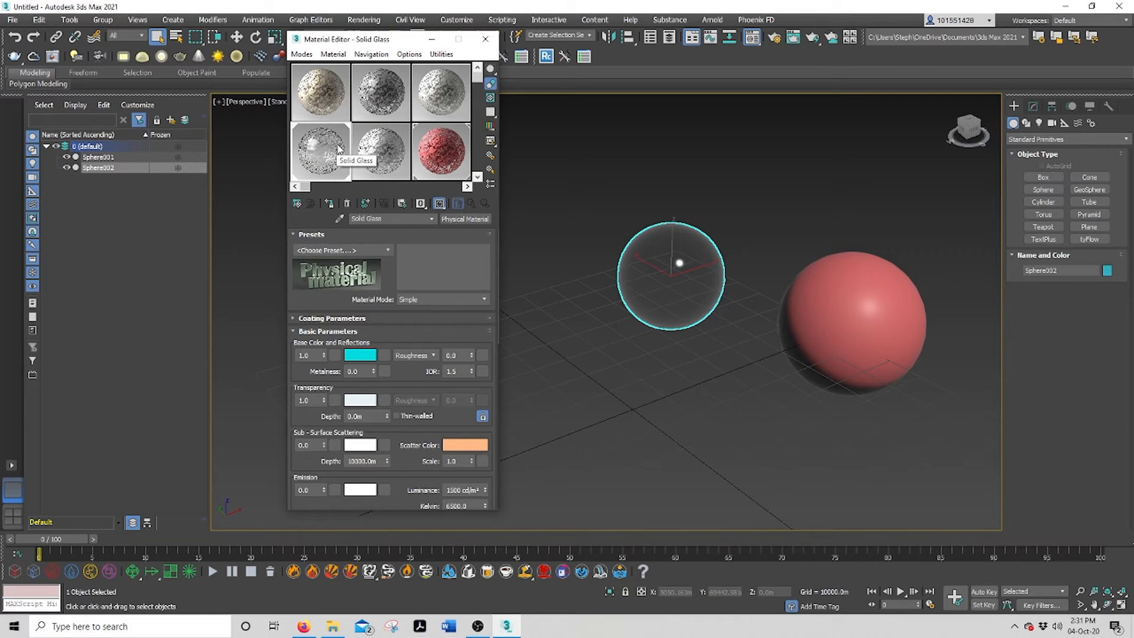
Step: Change the Wall Paint material's base color from the red to a light teal and apply it to the larger sphere
left_click(440, 157)
left_click(363, 355)
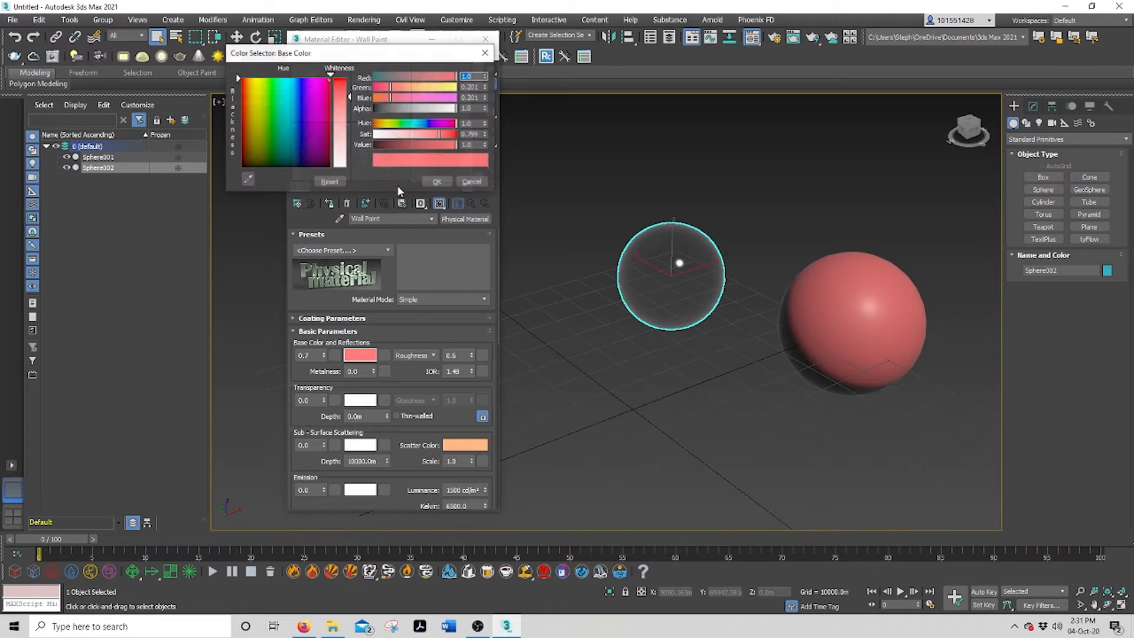
left_click(283, 109)
left_click(444, 181)
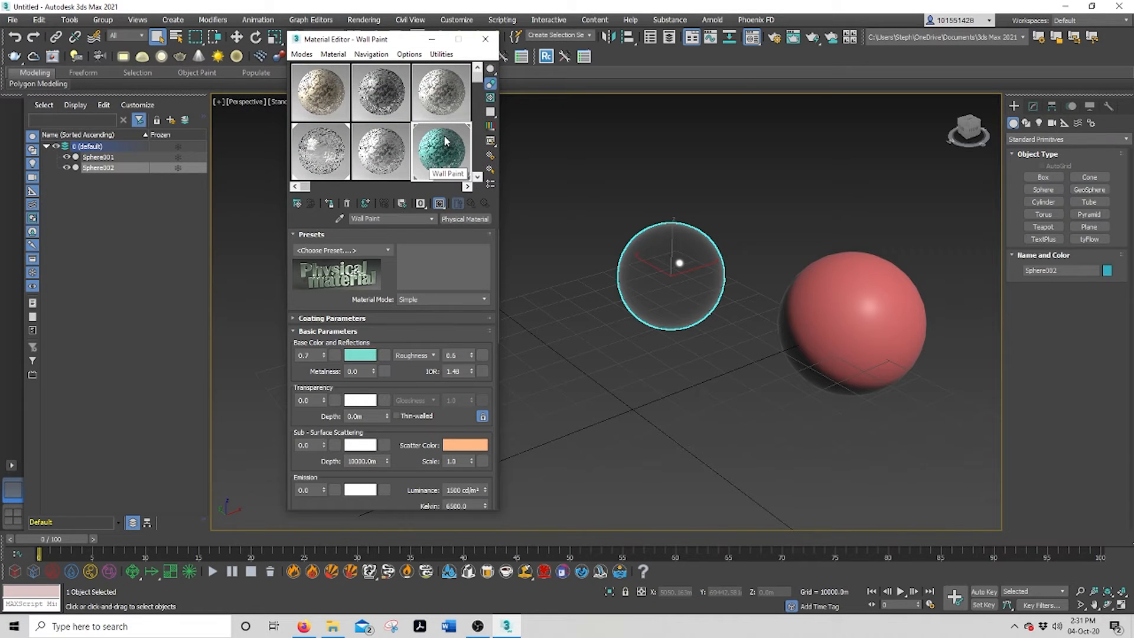
mouse_move(445, 146)
left_mouse_down()
mouse_move(437, 177)
mouse_move(641, 210)
mouse_move(818, 271)
left_mouse_up()
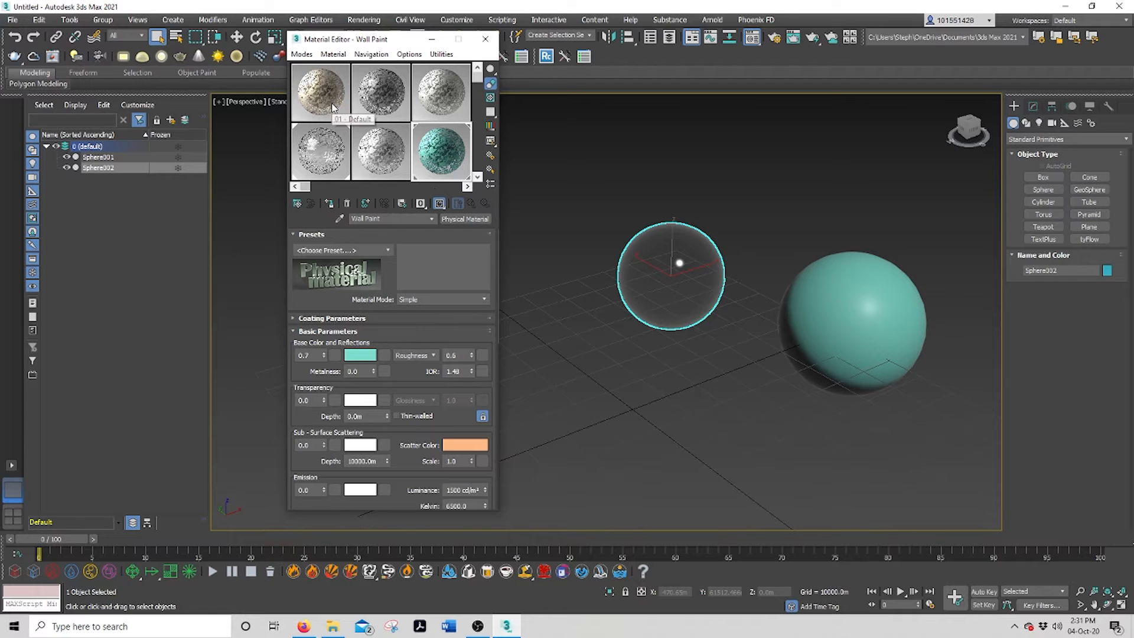
Step: Inspect the Wall Paint sample in an enlarged preview and copy the material into the adjacent white sample slot
double_click(435, 147)
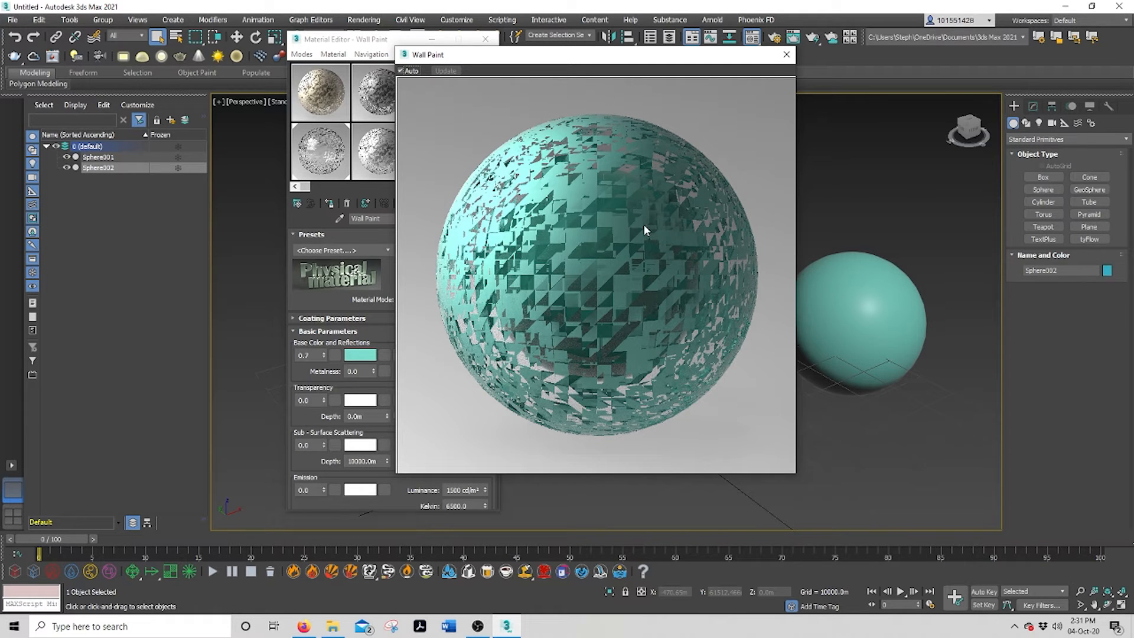
left_click(788, 55)
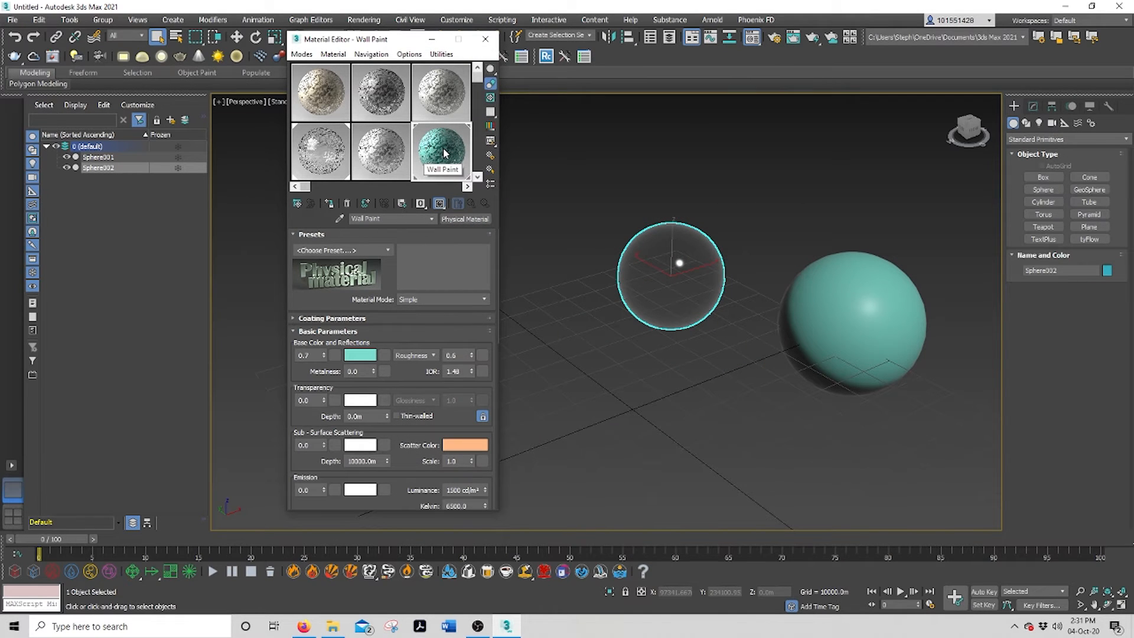
left_click(407, 154)
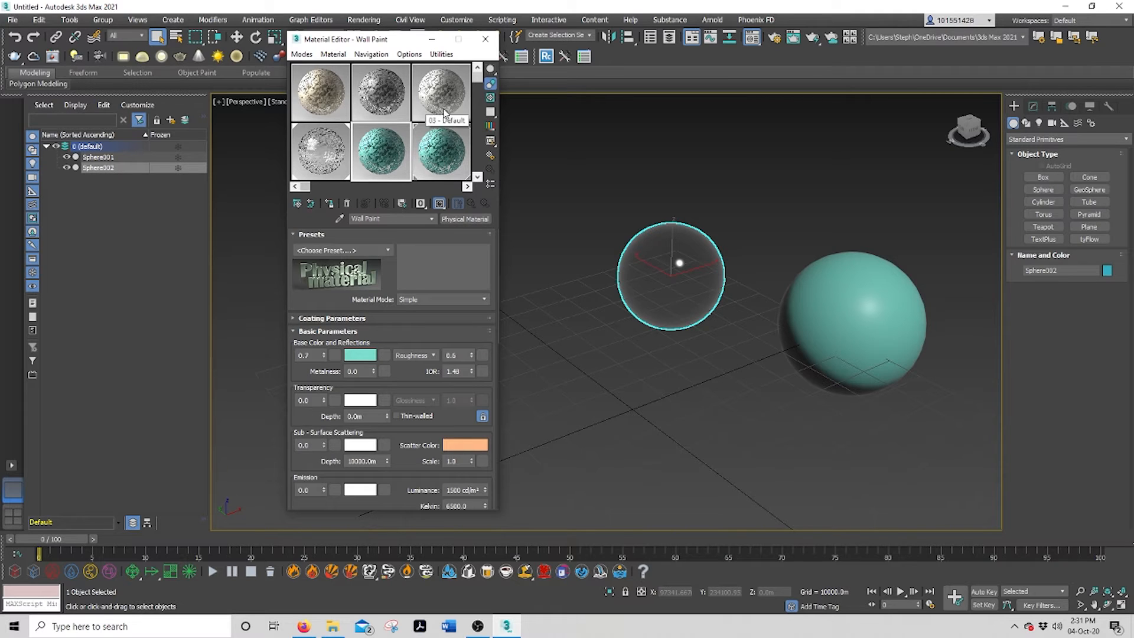
left_click_drag(456, 155, 375, 158)
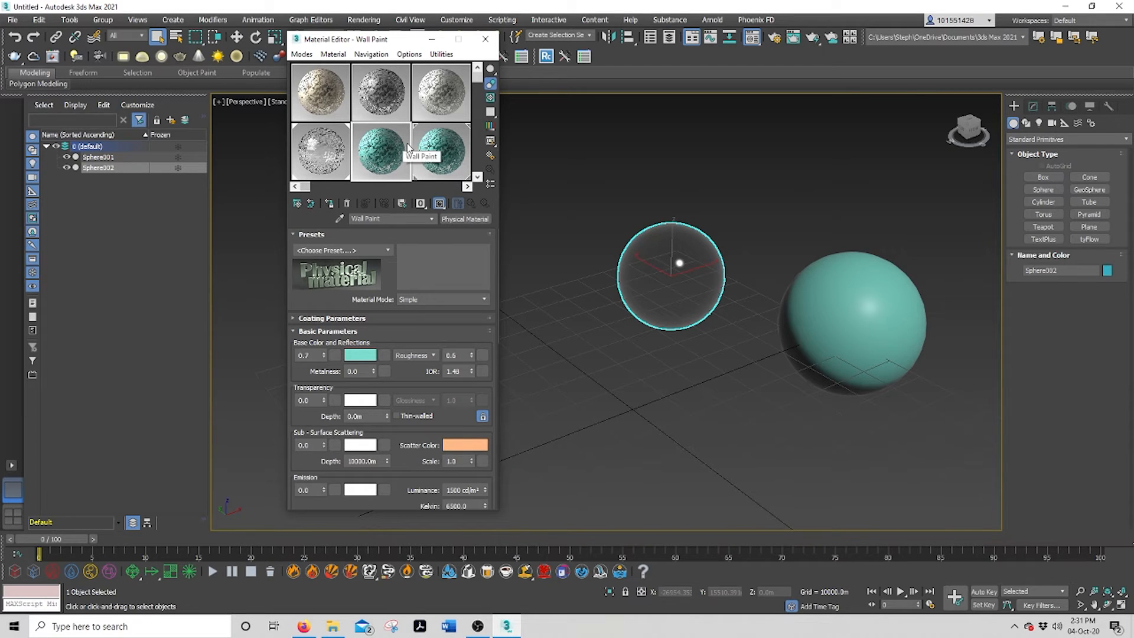
Step: Rename the original Wall Paint material used on the larger sphere as "Blue paint"
left_click(430, 143)
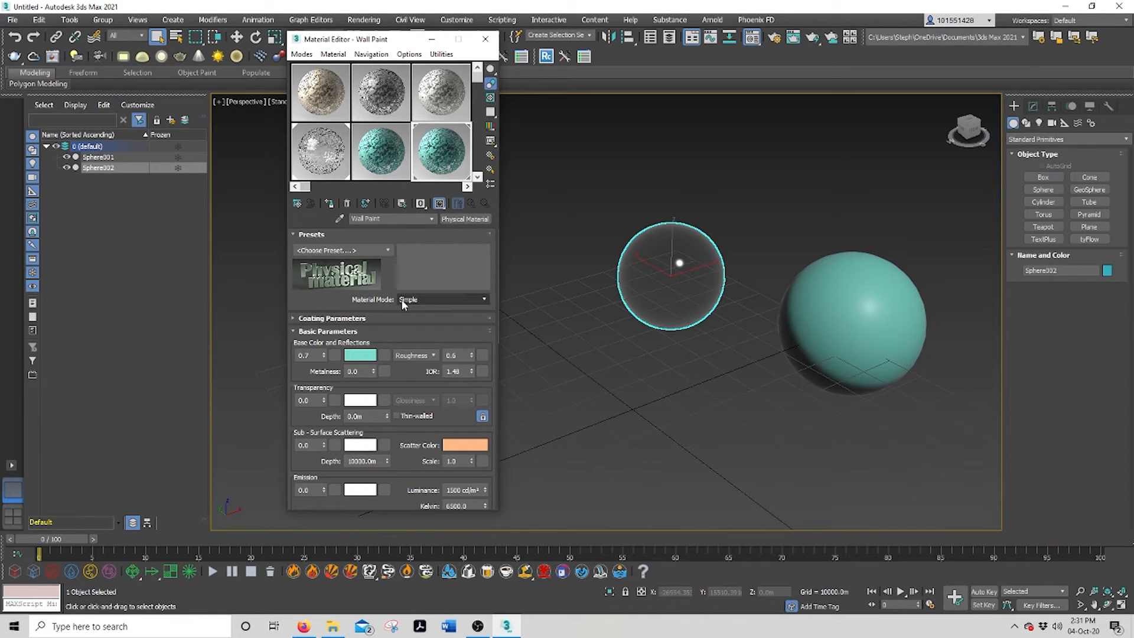
left_click(356, 219)
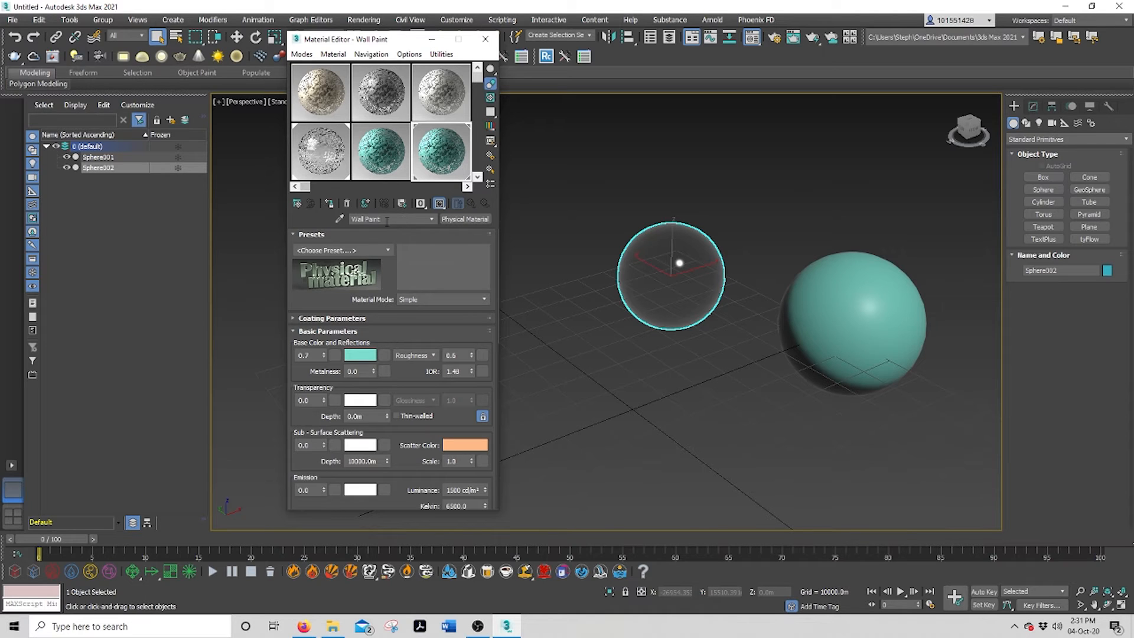
type("Blue pain")
Step: Apply the Glass (Thin Geometry) preset to the Blue paint material
left_click(387, 251)
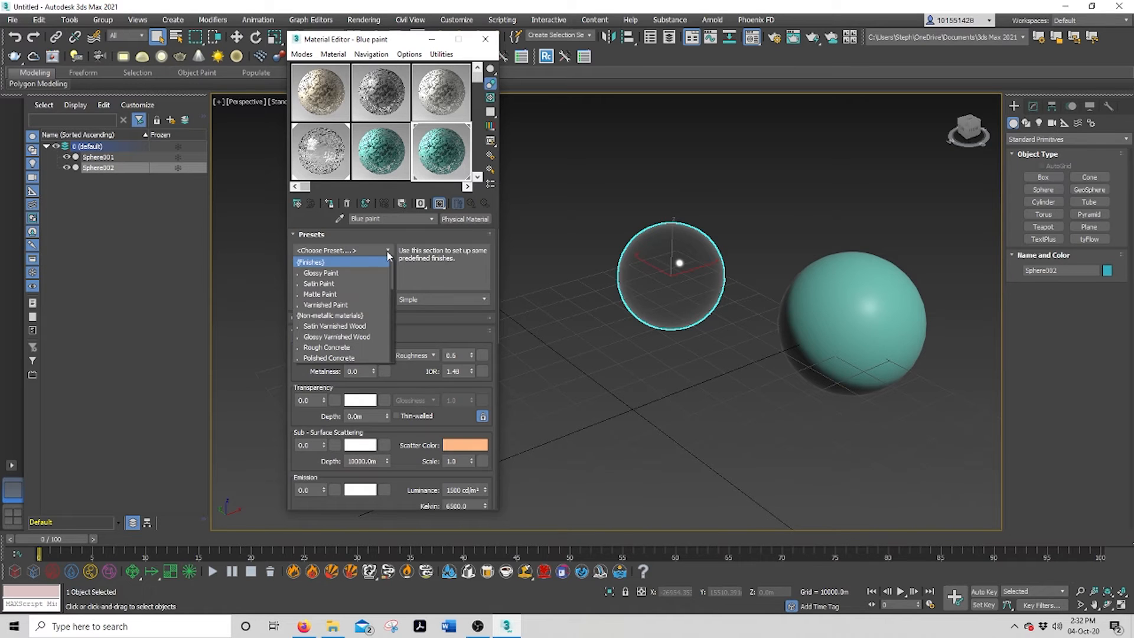
left_click_drag(391, 271, 391, 302)
left_click(334, 349)
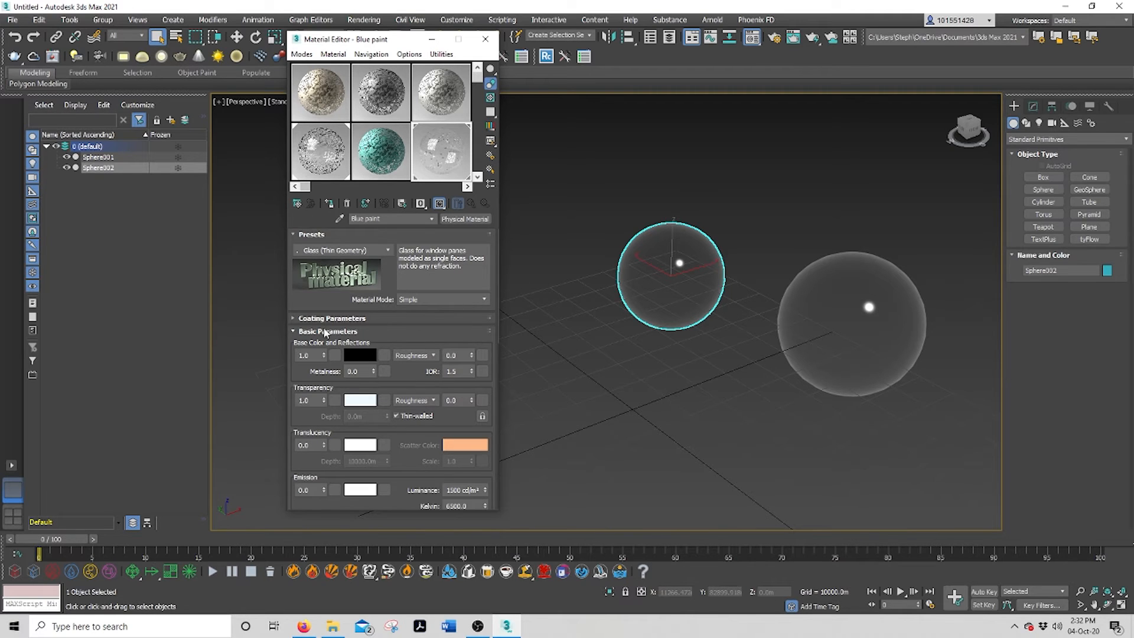
Step: Change the Blue paint material's clearcoat coating color to a pale yellow
left_click(299, 318)
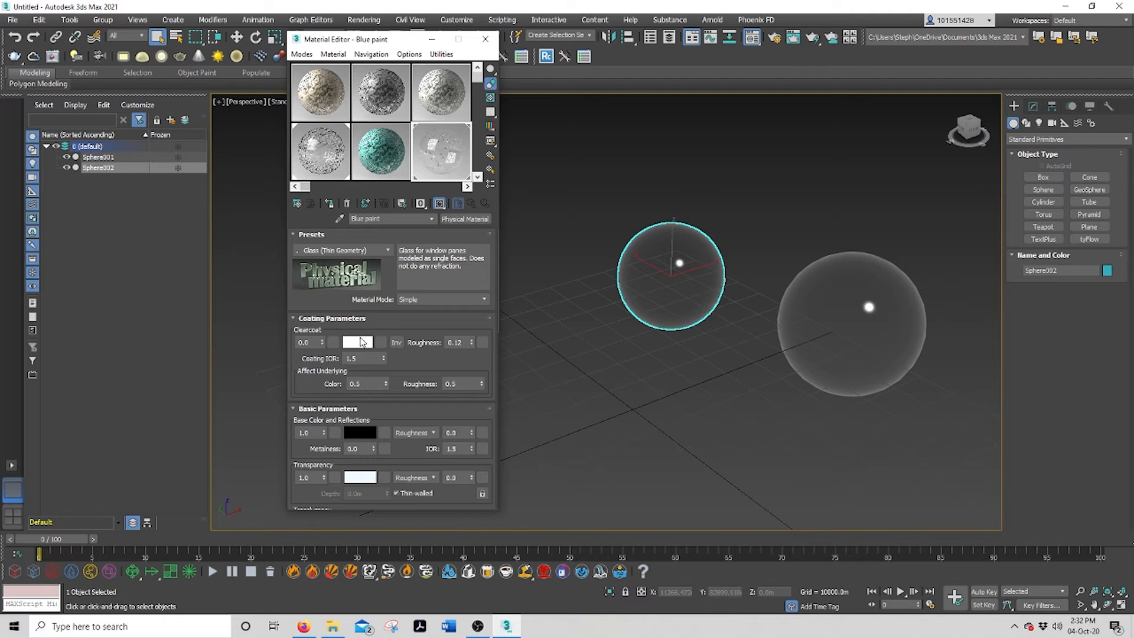
left_click(348, 345)
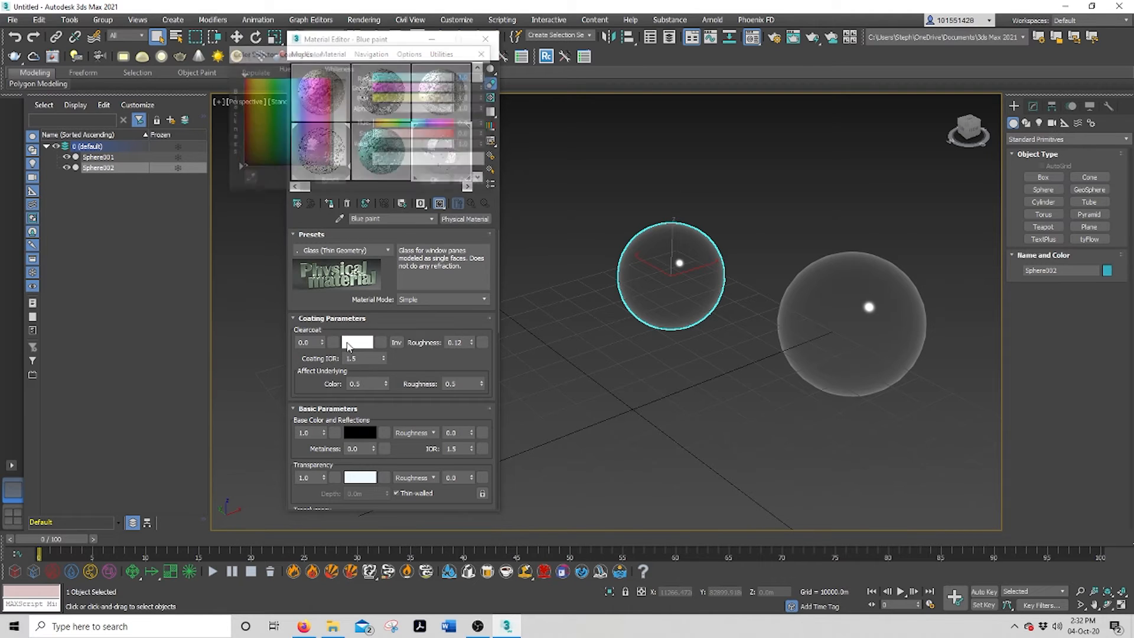
left_click_drag(336, 122, 339, 116)
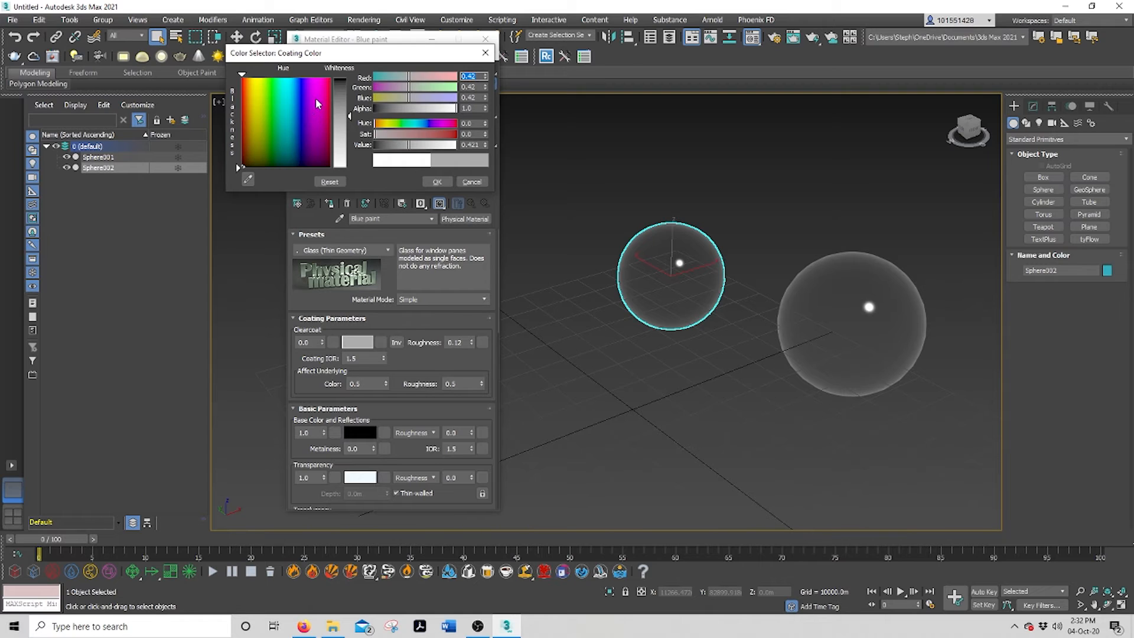
left_click(255, 106)
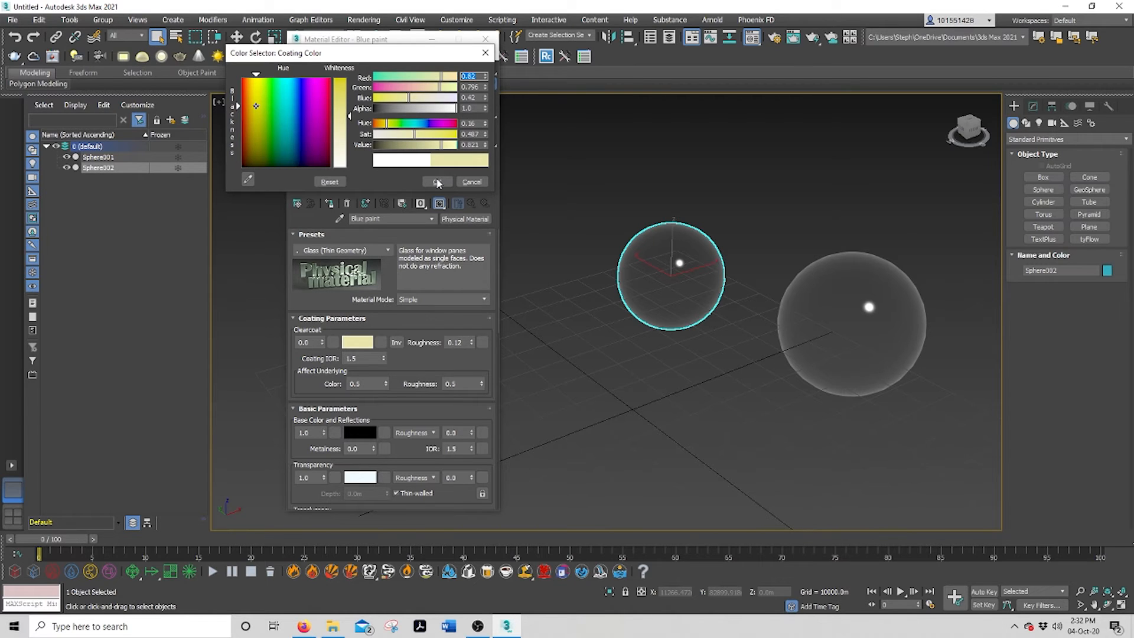
left_click(437, 182)
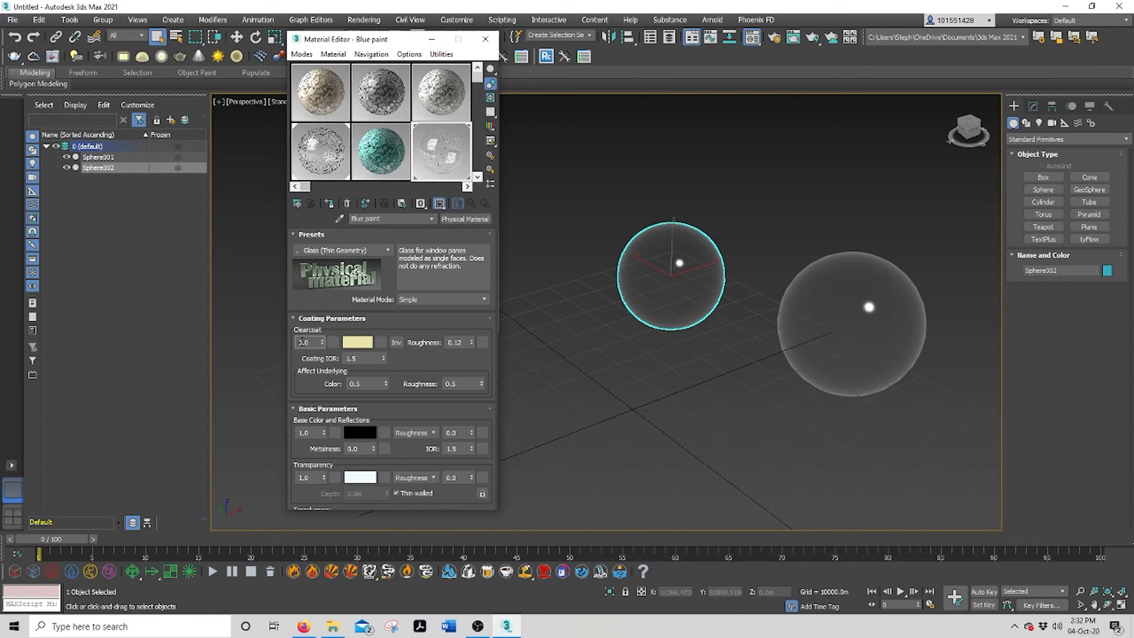
Step: Set the Blue paint clearcoat weight to 1.0 and apply the material to the larger sphere
double_click(301, 342)
key("Return")
left_click(456, 170)
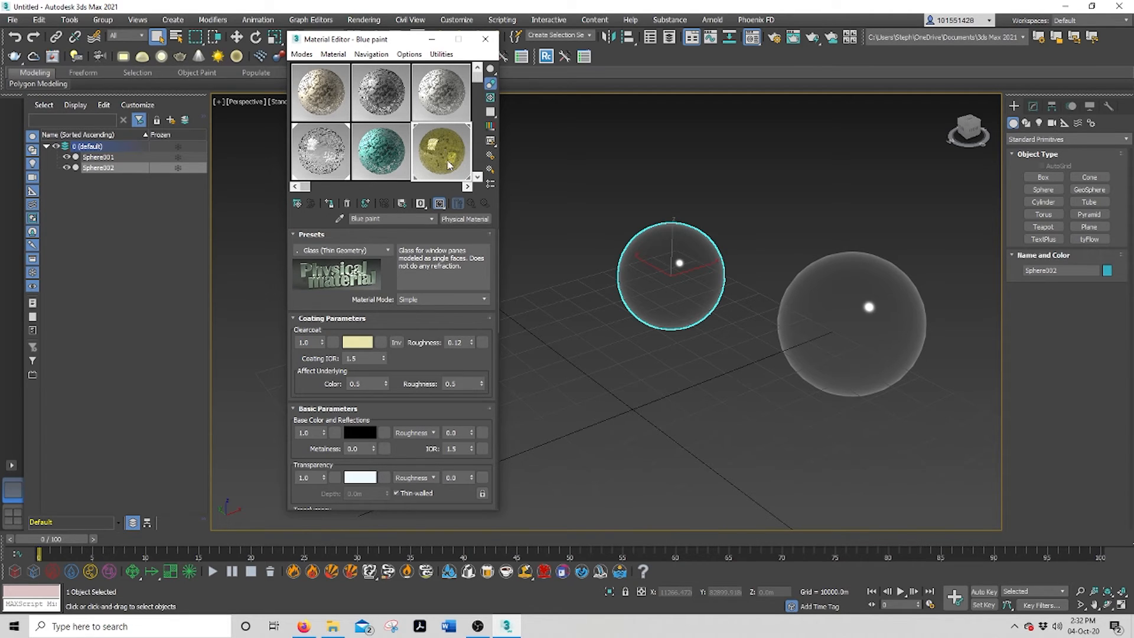
left_click_drag(444, 155, 874, 337)
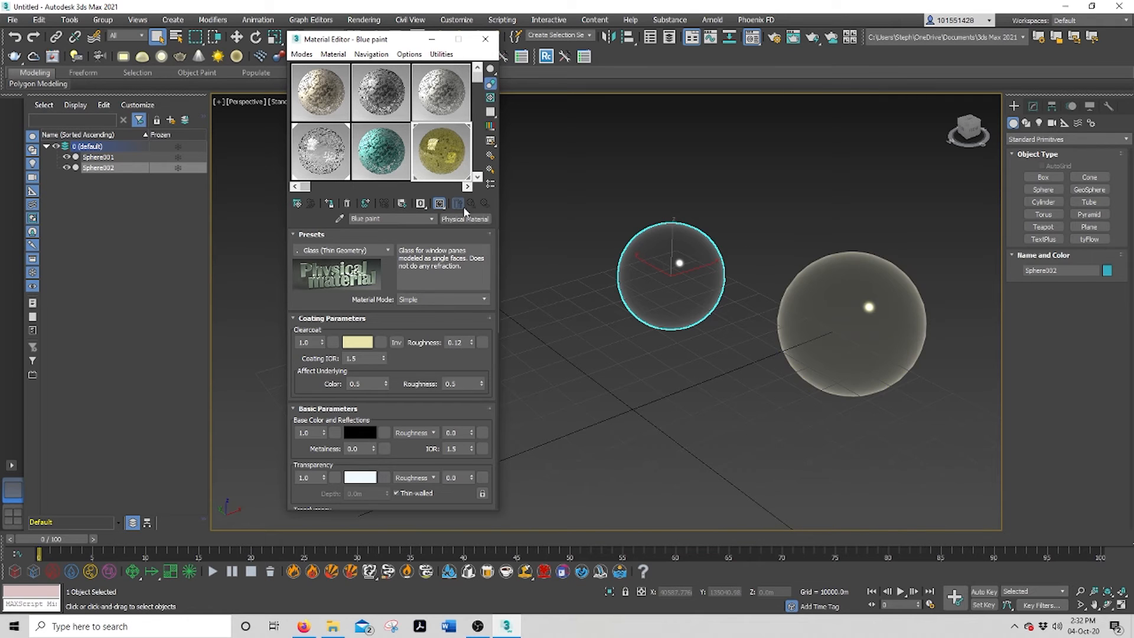
Step: Turn the Blue paint material's shaded viewport display off, compare the larger sphere up close, and turn the display back on
left_click(439, 203)
scroll(899, 322, "up", 2)
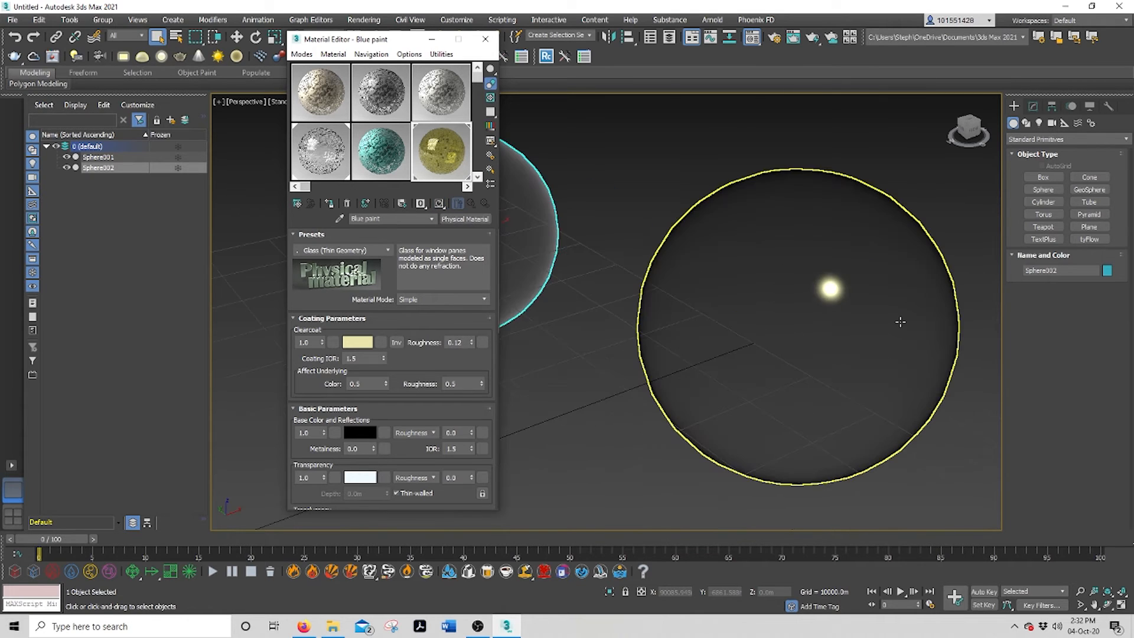
scroll(898, 321, "down", 2)
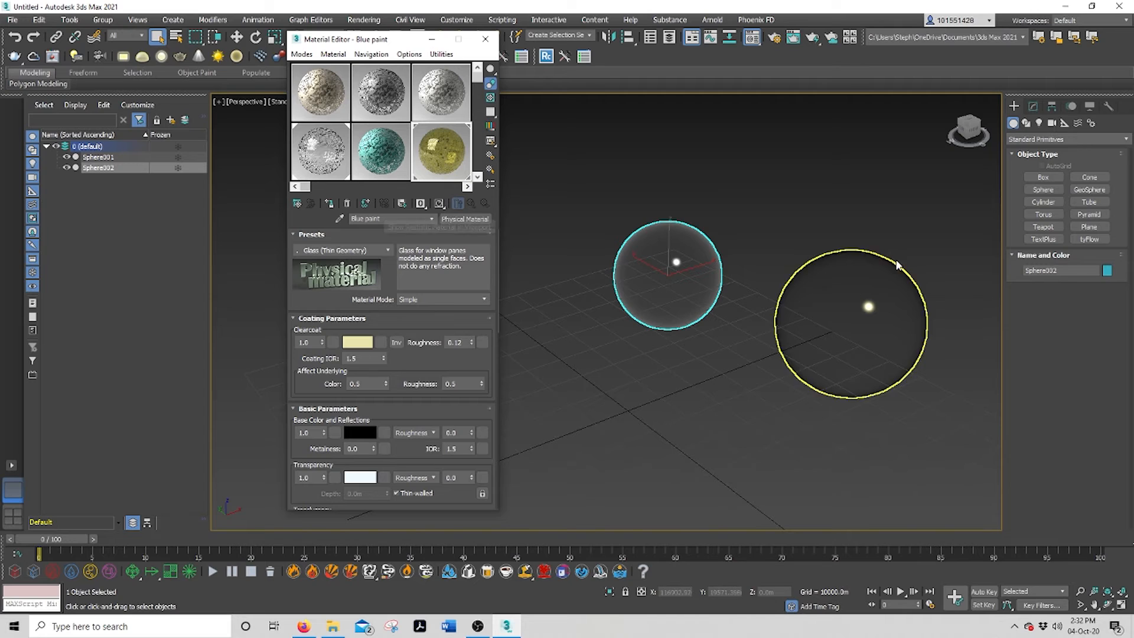
left_click(444, 203)
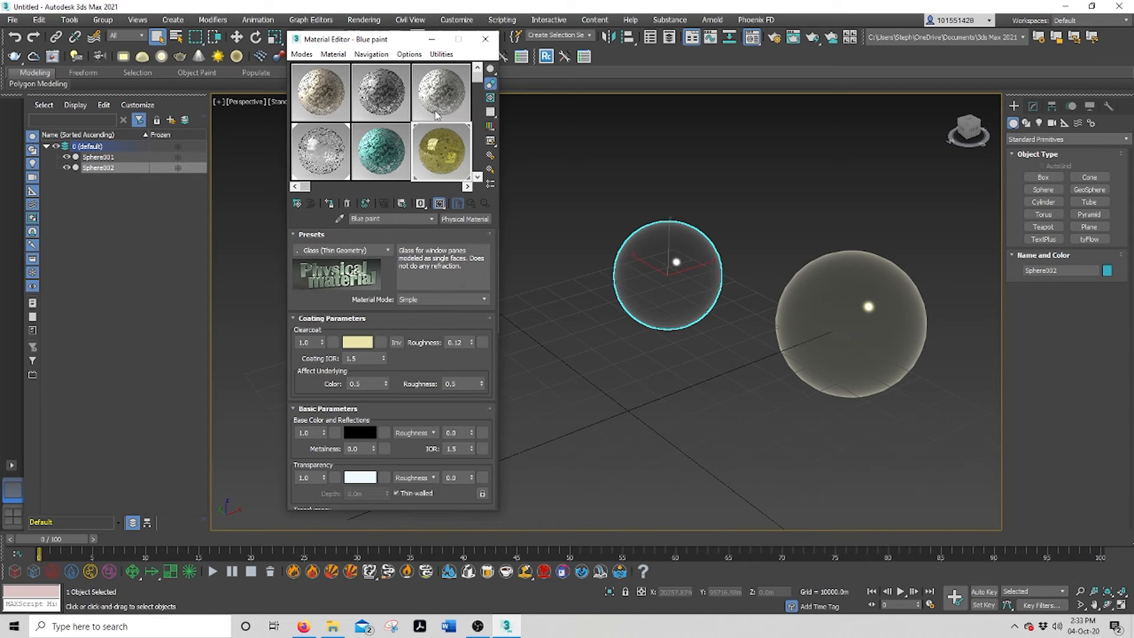
Step: Change the Blue paint material's type from Physical Material to VRayMtl
left_click(472, 219)
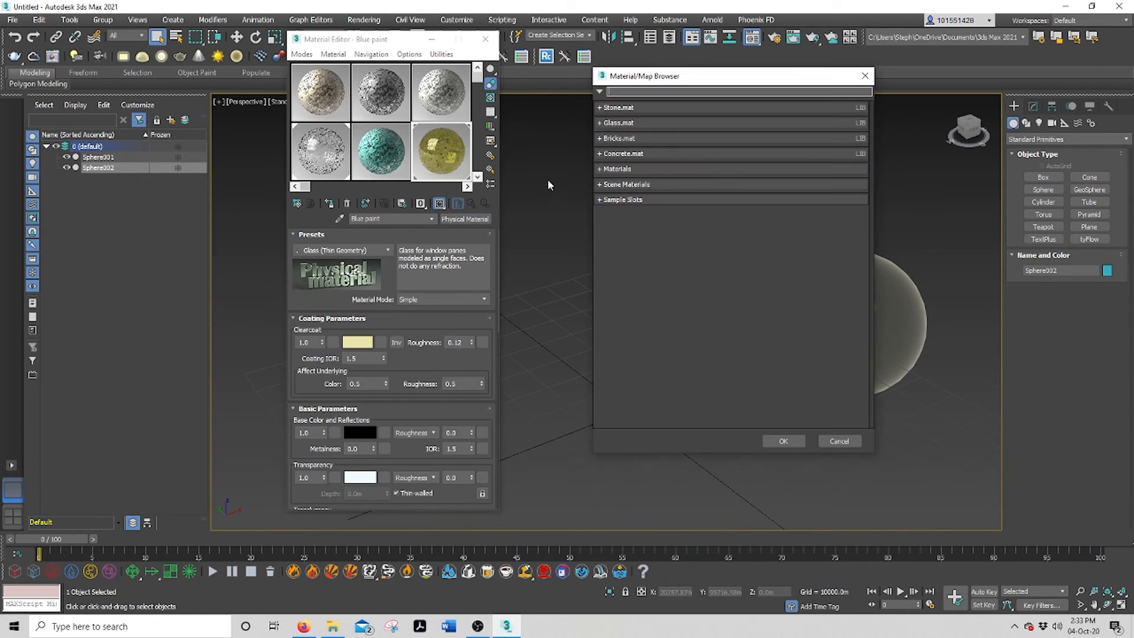
left_click(599, 168)
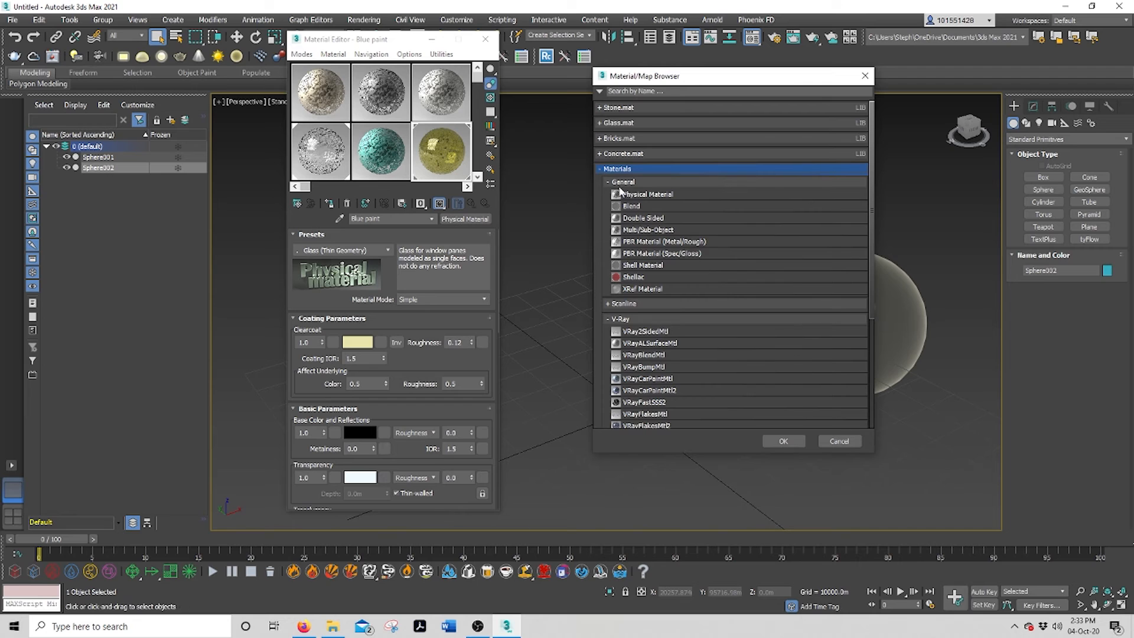
scroll(719, 319, "down", 3)
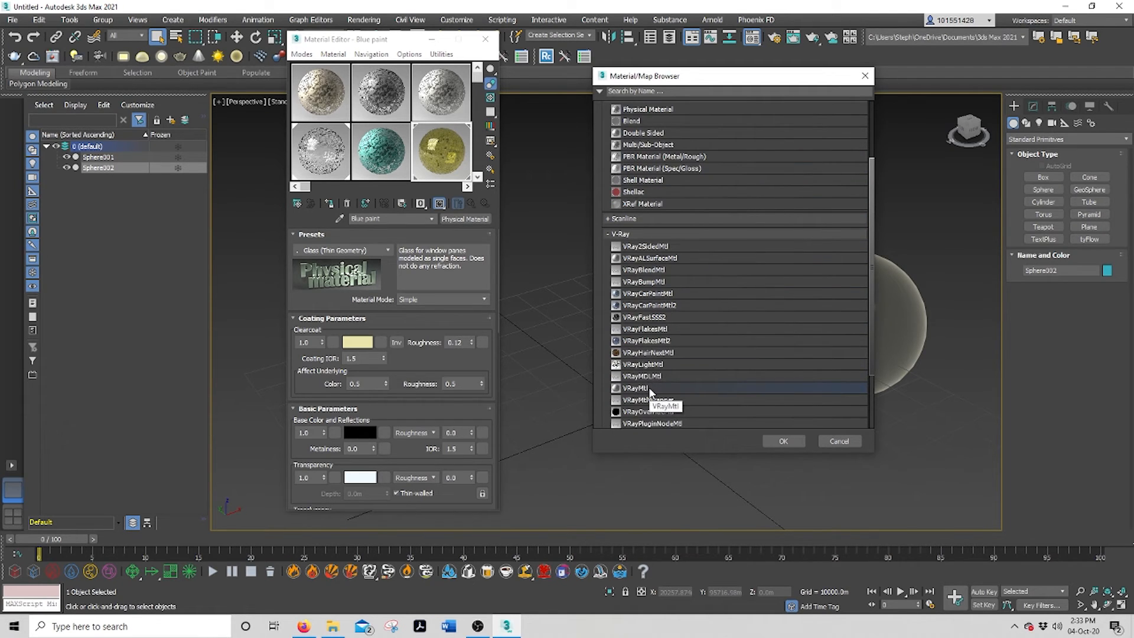
left_click(649, 387)
left_click(782, 440)
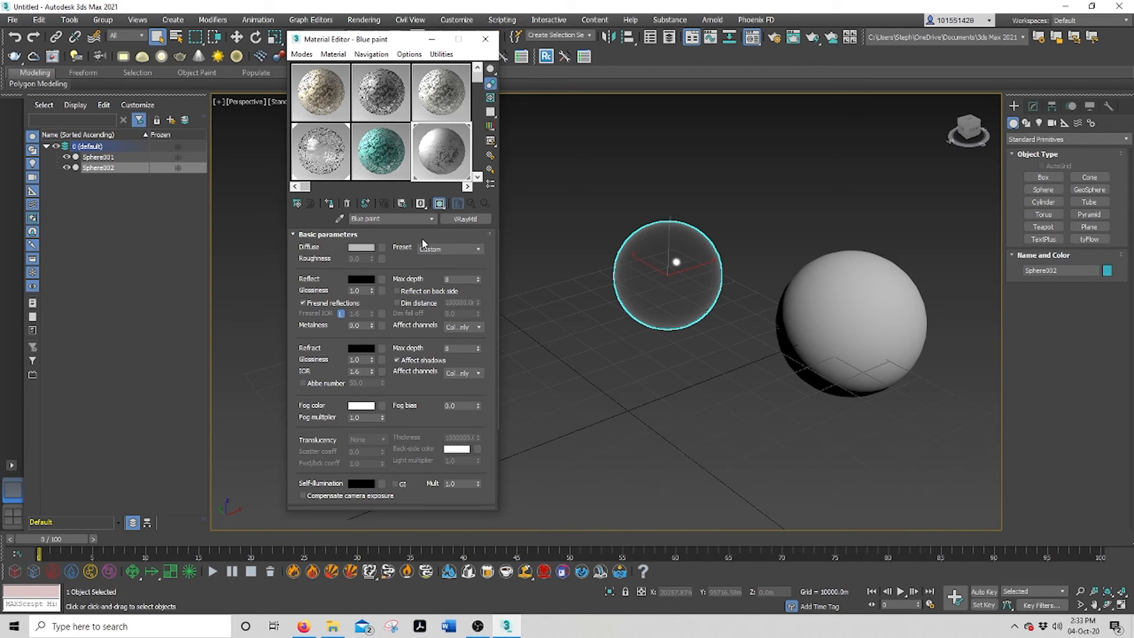
Step: Assign the Stone_F_Diff bitmap from the Stone.mat library as the Blue paint material's diffuse map
left_click(382, 248)
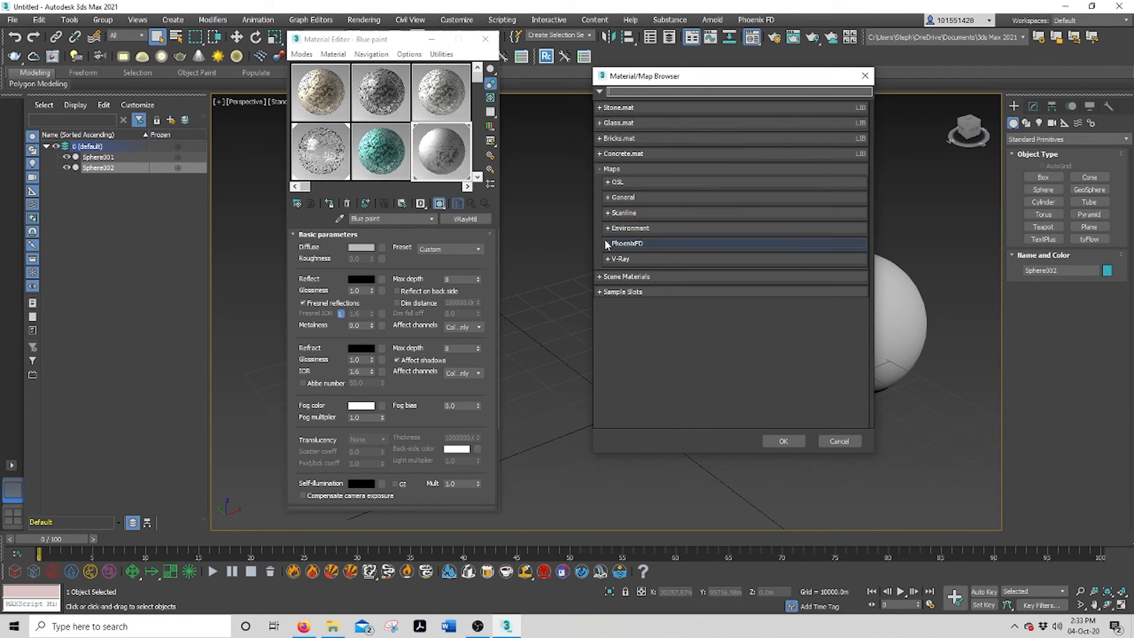
left_click(610, 262)
left_click(608, 260)
left_click(600, 107)
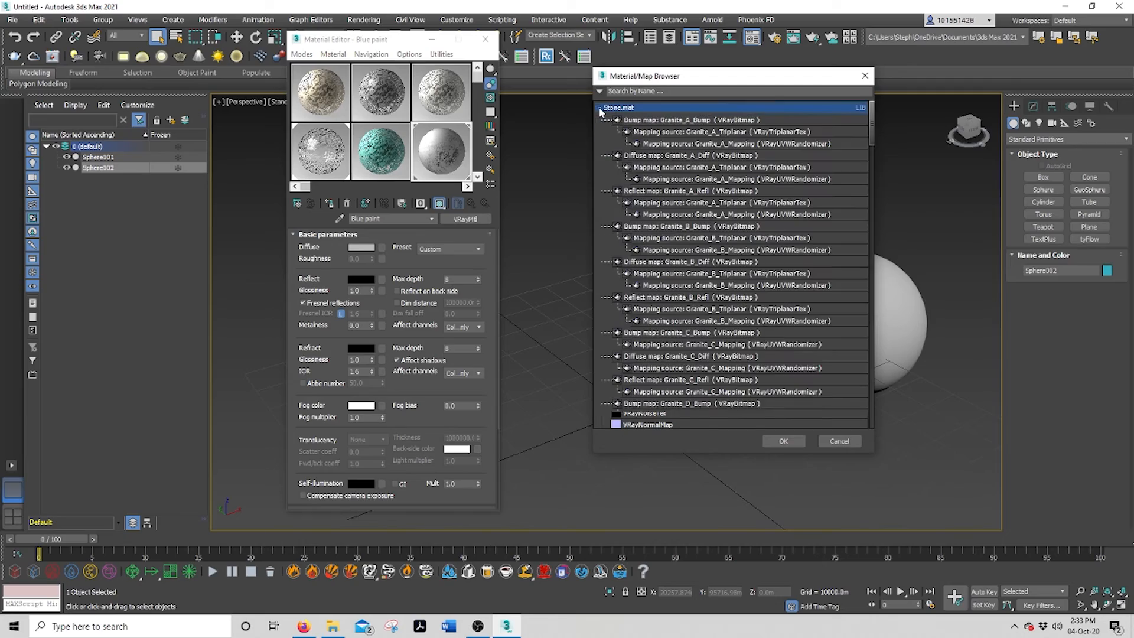
scroll(722, 227, "down", 7)
left_click_drag(871, 170, 873, 369)
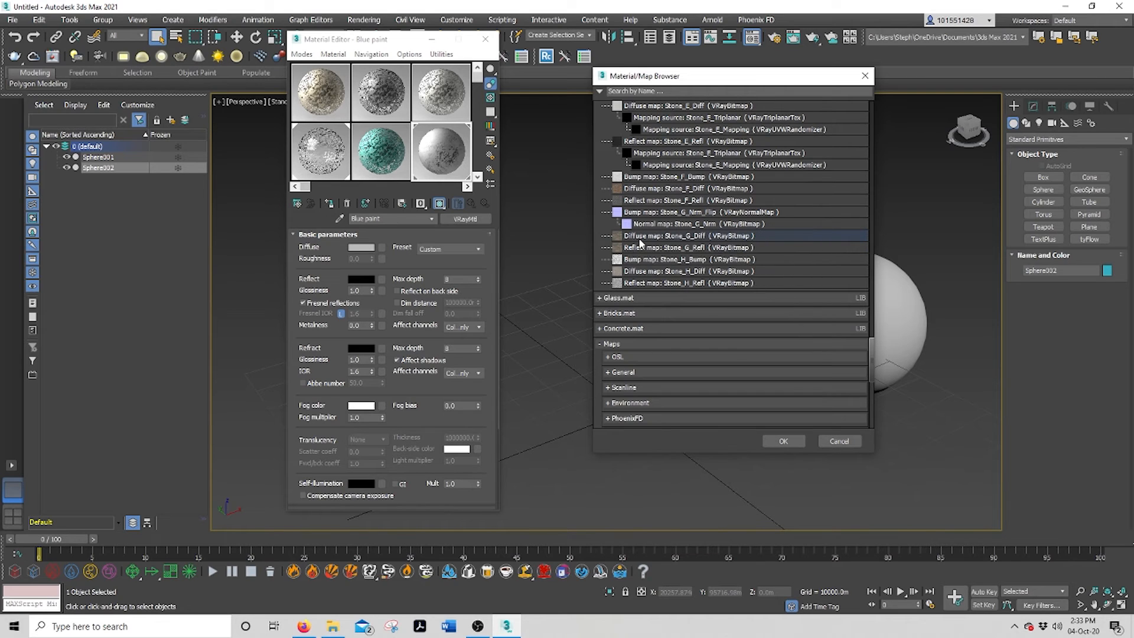
left_click(650, 190)
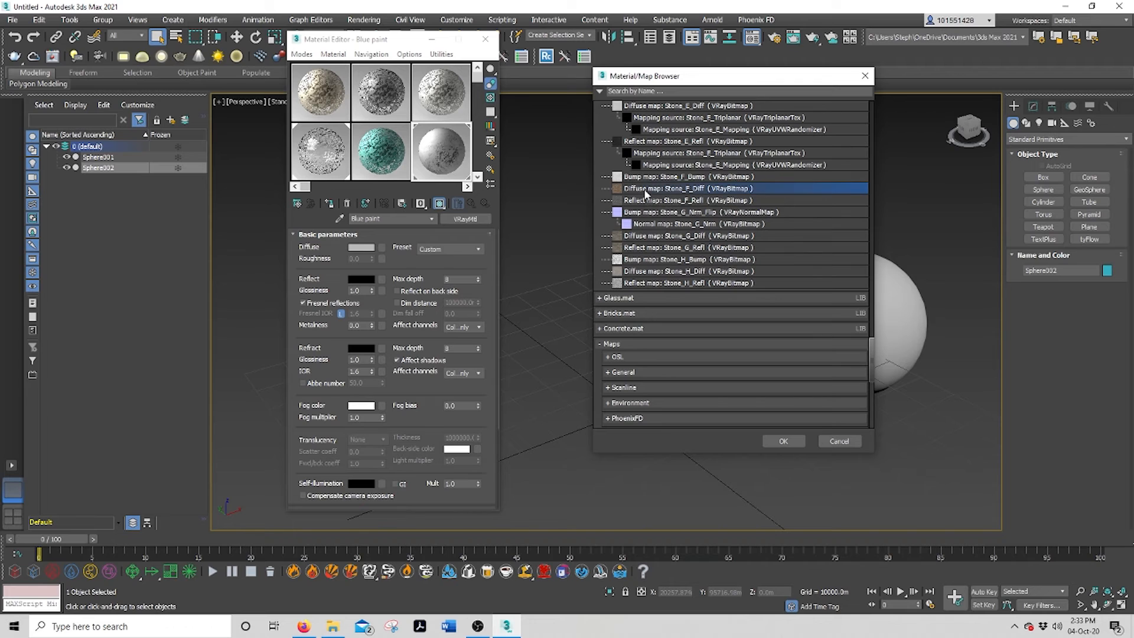
left_click(783, 441)
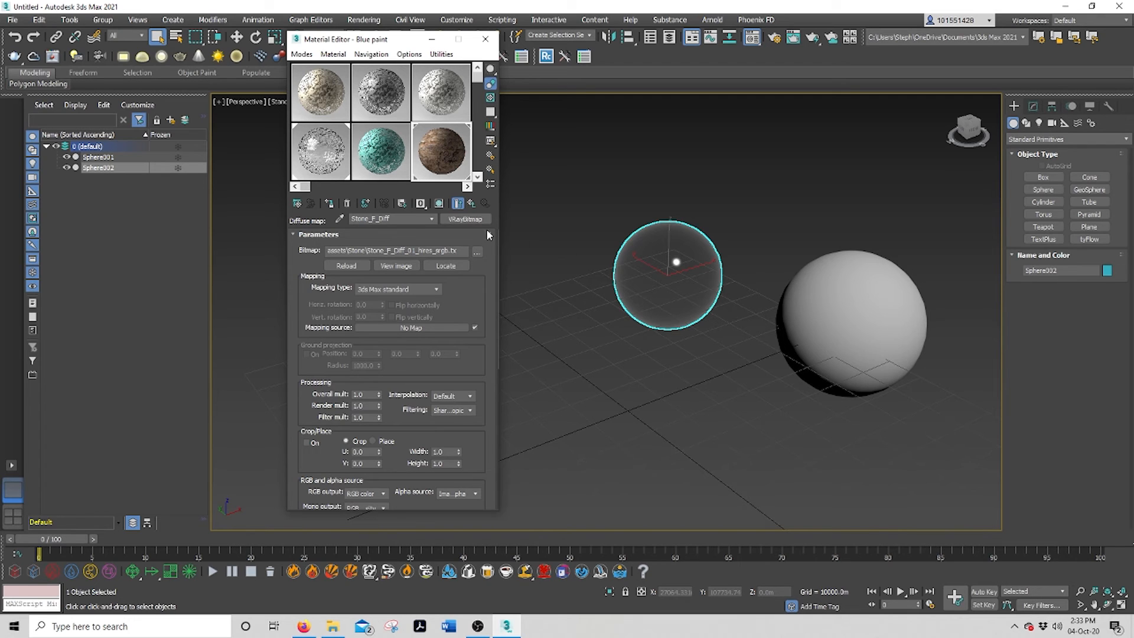
Step: Apply the stone-textured material to the larger sphere with its texture shown in the viewport, and return to the parent material level
left_click_drag(441, 158, 812, 316)
scroll(821, 329, "up", 5)
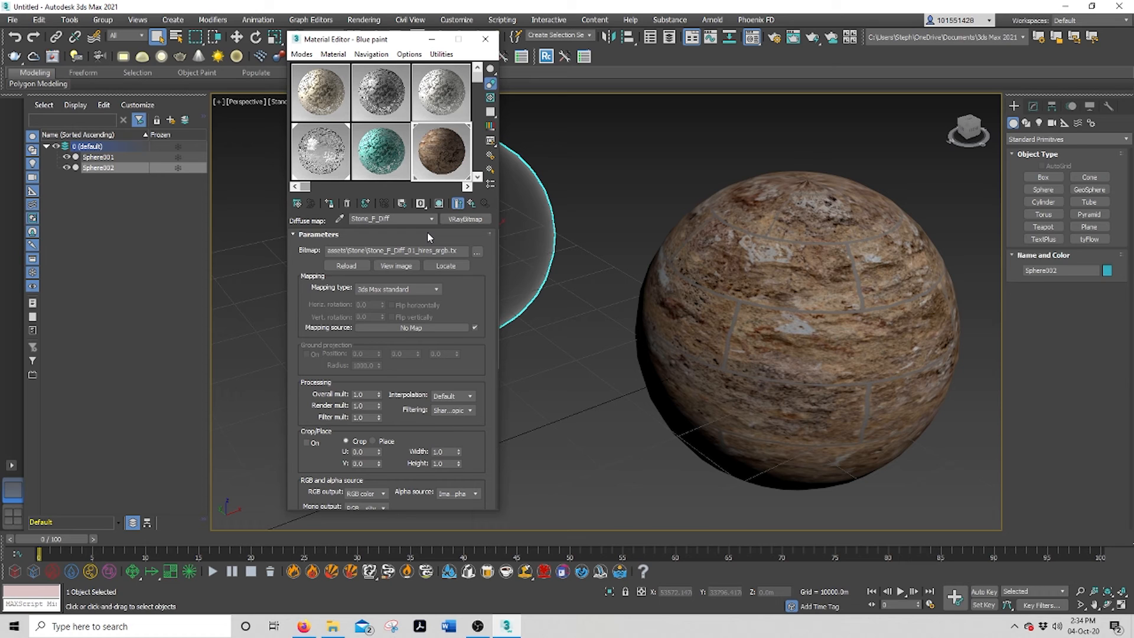
left_click(473, 202)
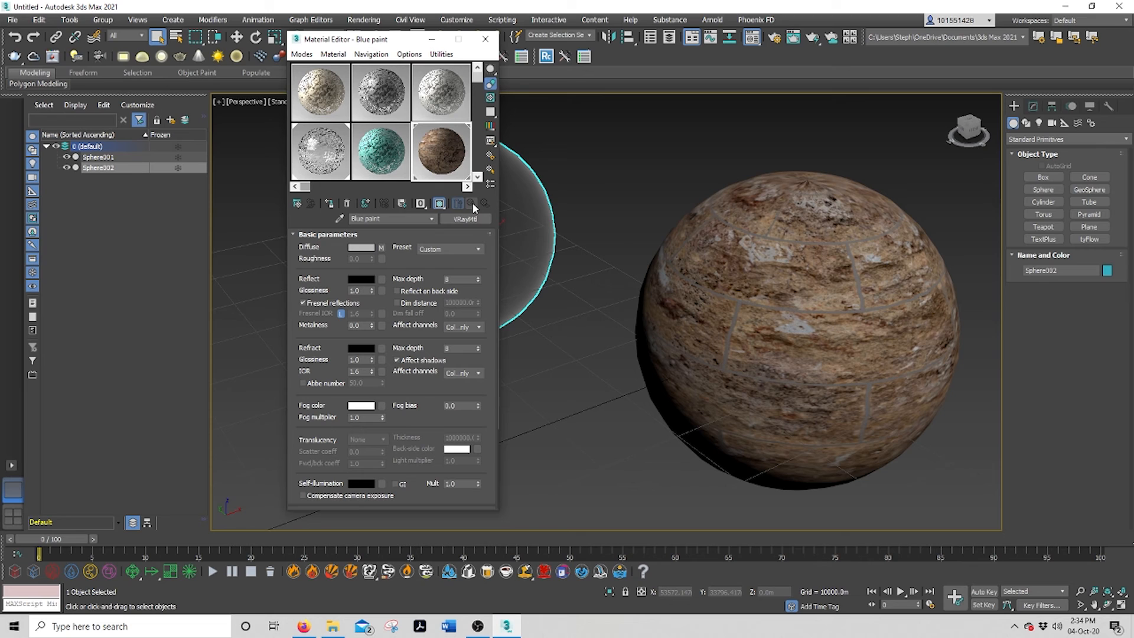
Step: Set the material's reflection color to a light grey with a value of 195
left_click(370, 279)
left_click_drag(344, 124, 343, 147)
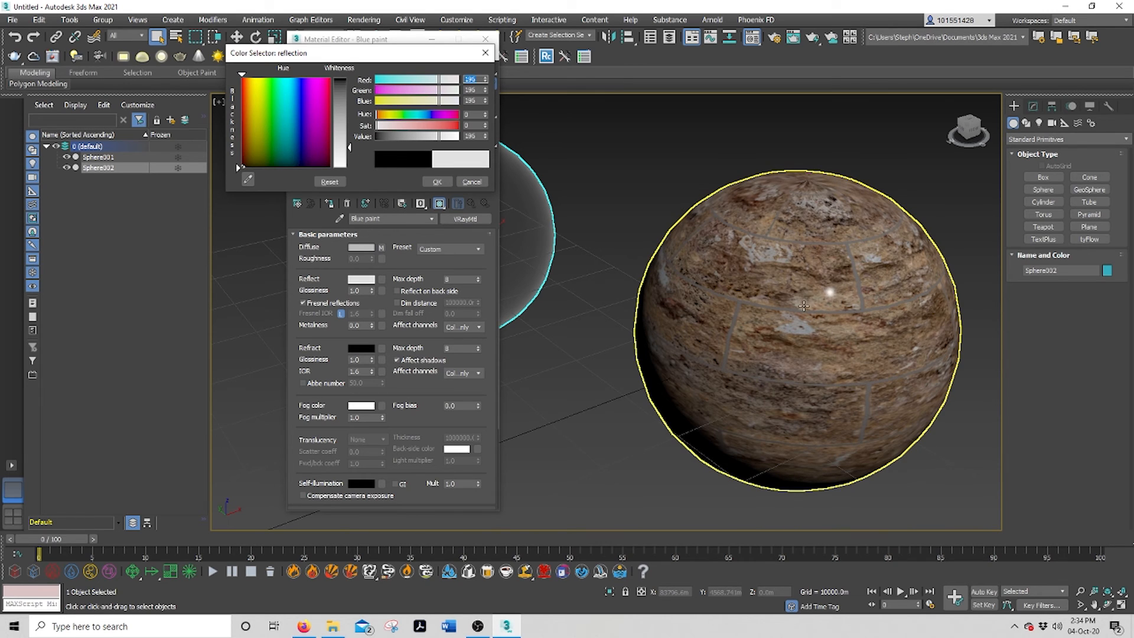
left_click(436, 183)
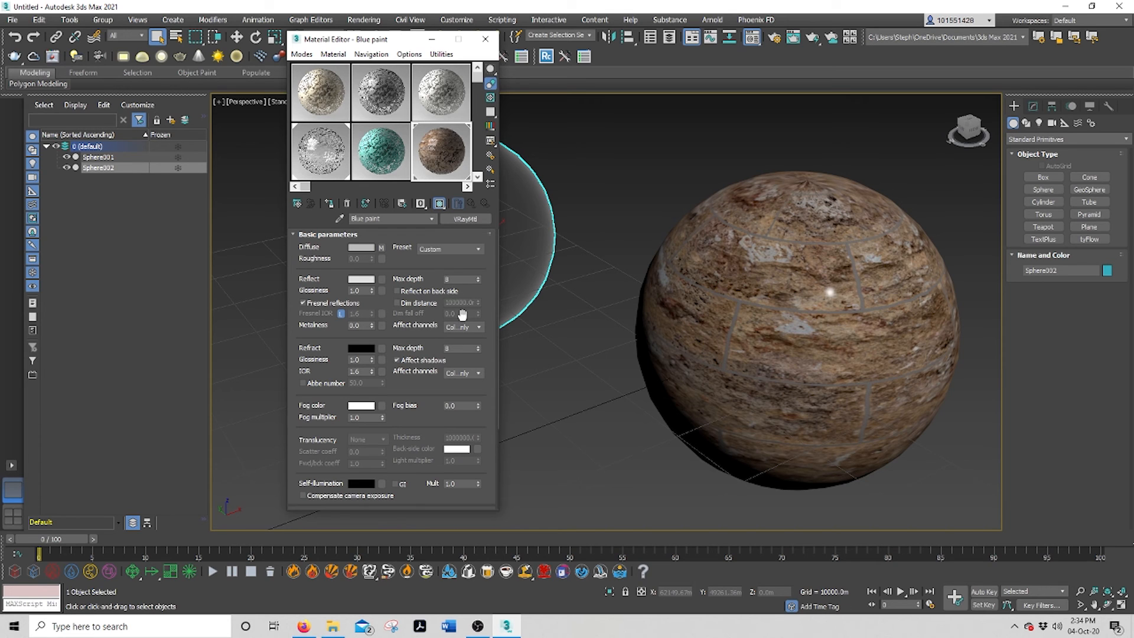
Step: Assign the Stone_F_Bump bitmap from the Stone.mat library to the material's Bump map and return to the parent material level
scroll(495, 372, "down", 4)
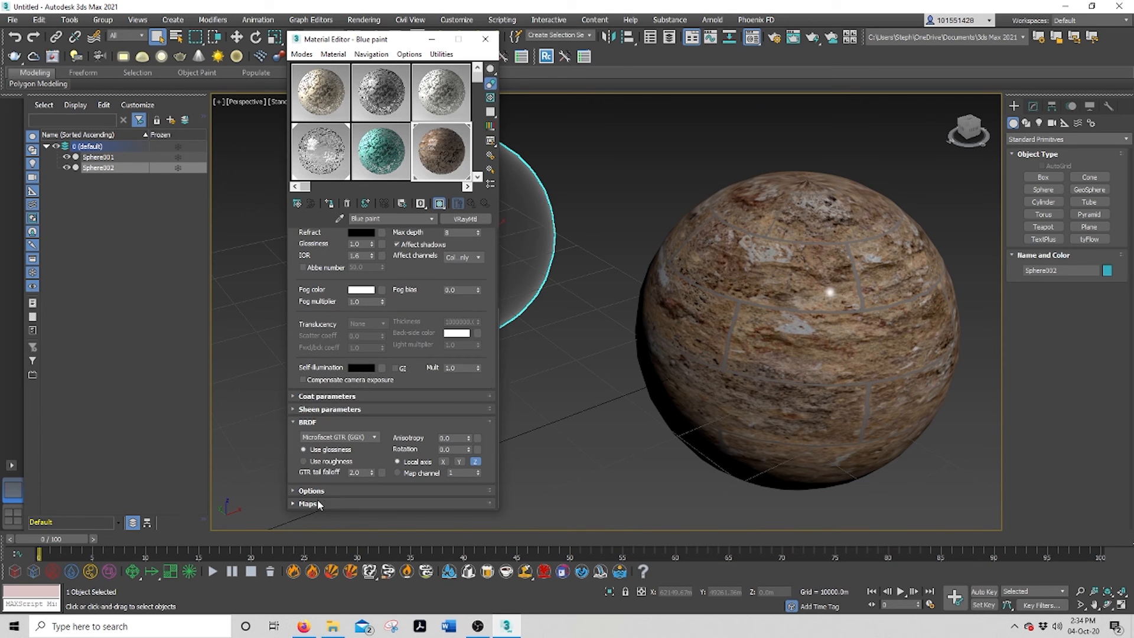
left_click(295, 504)
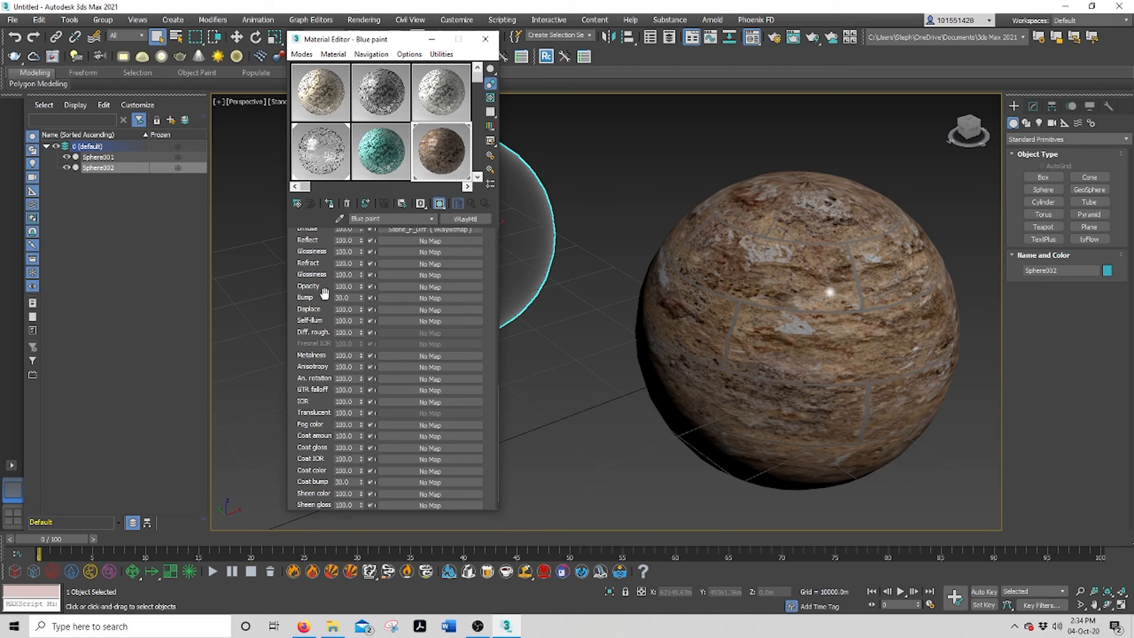
left_click(404, 298)
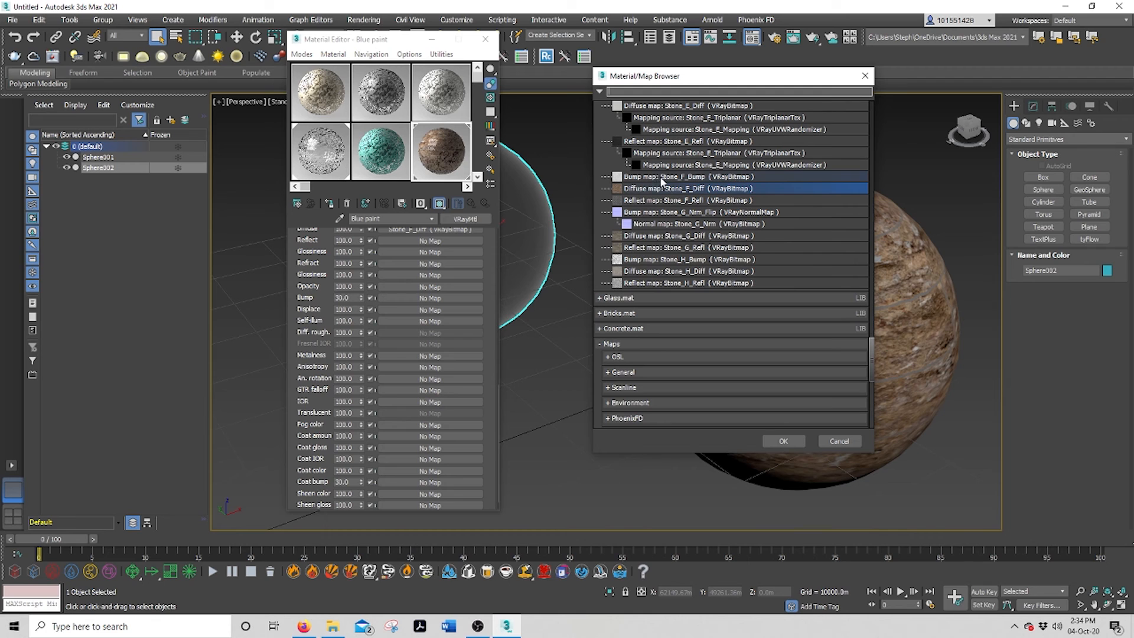
left_click(682, 179)
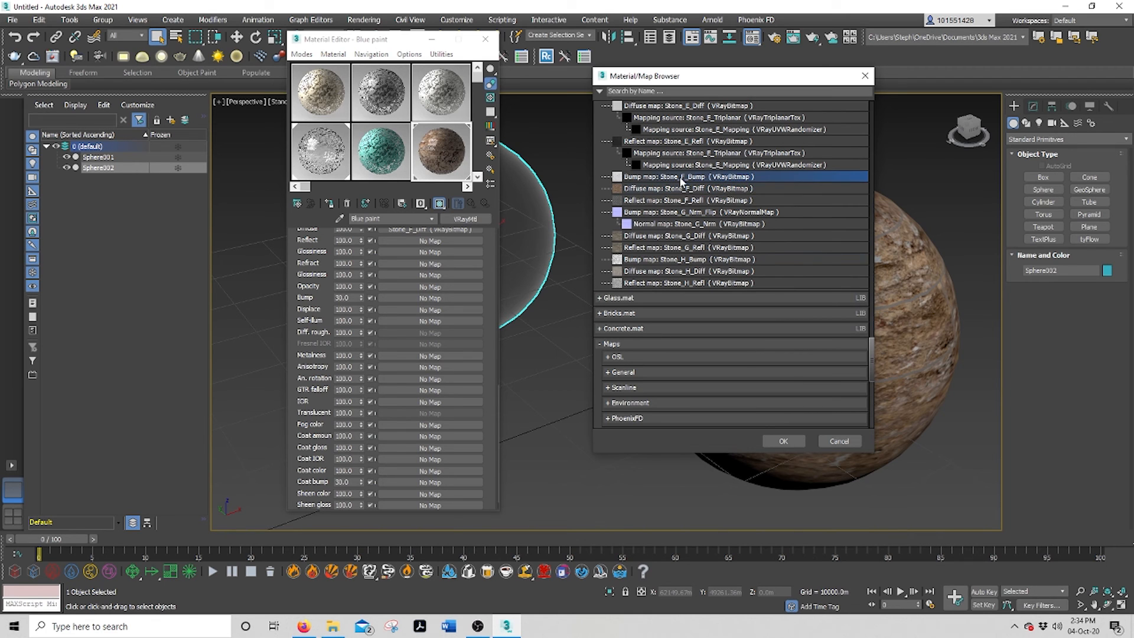
left_click(781, 442)
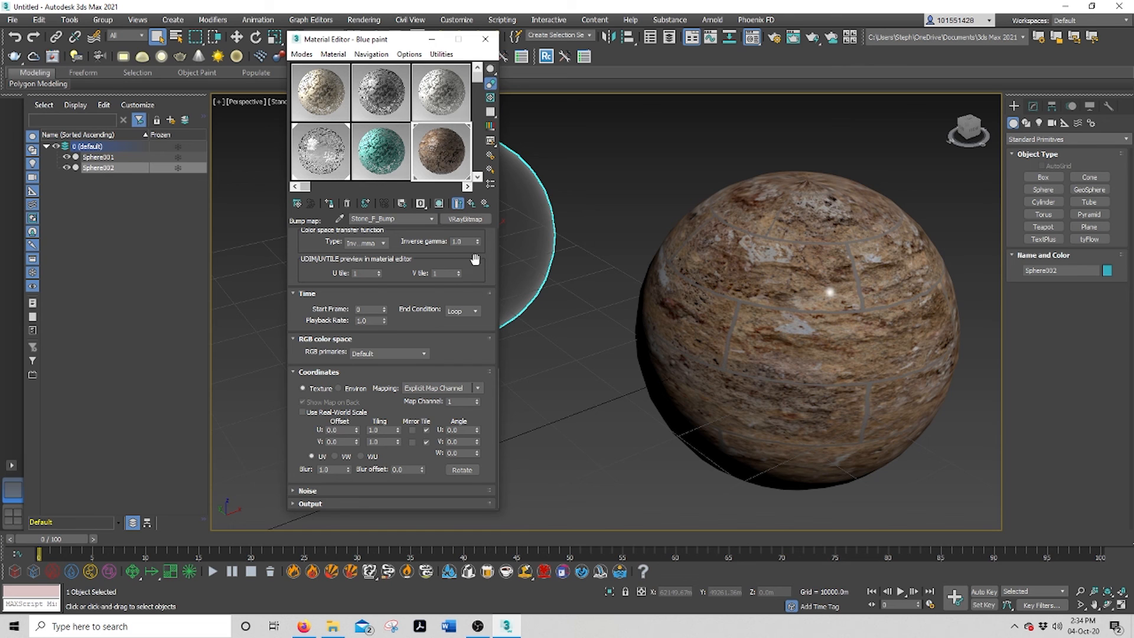
scroll(475, 258, "up", 1)
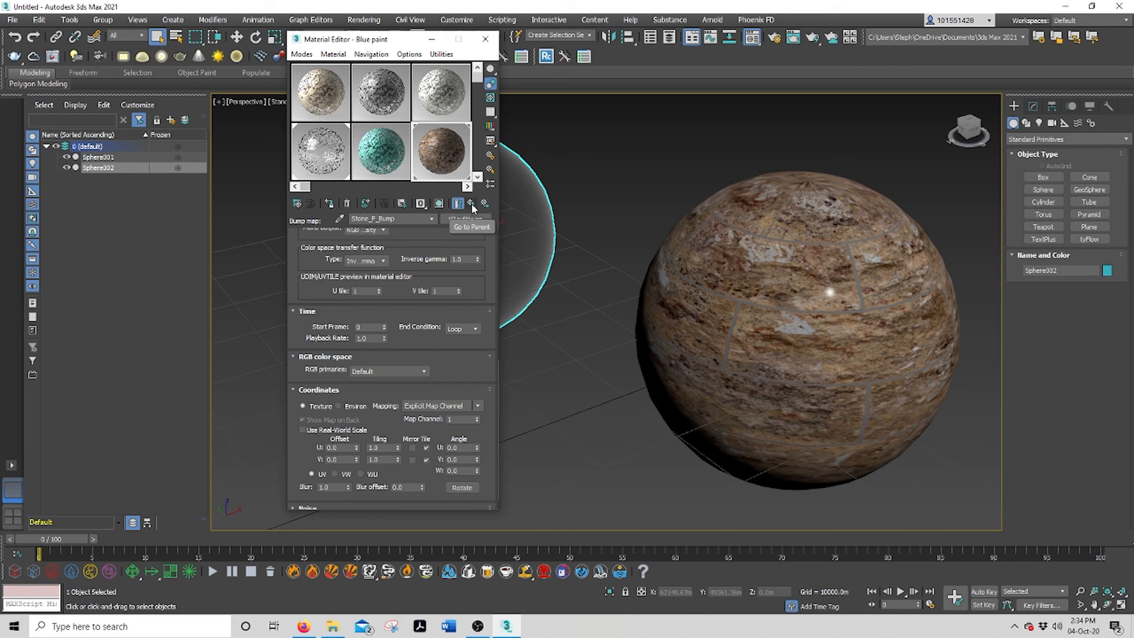
left_click(472, 204)
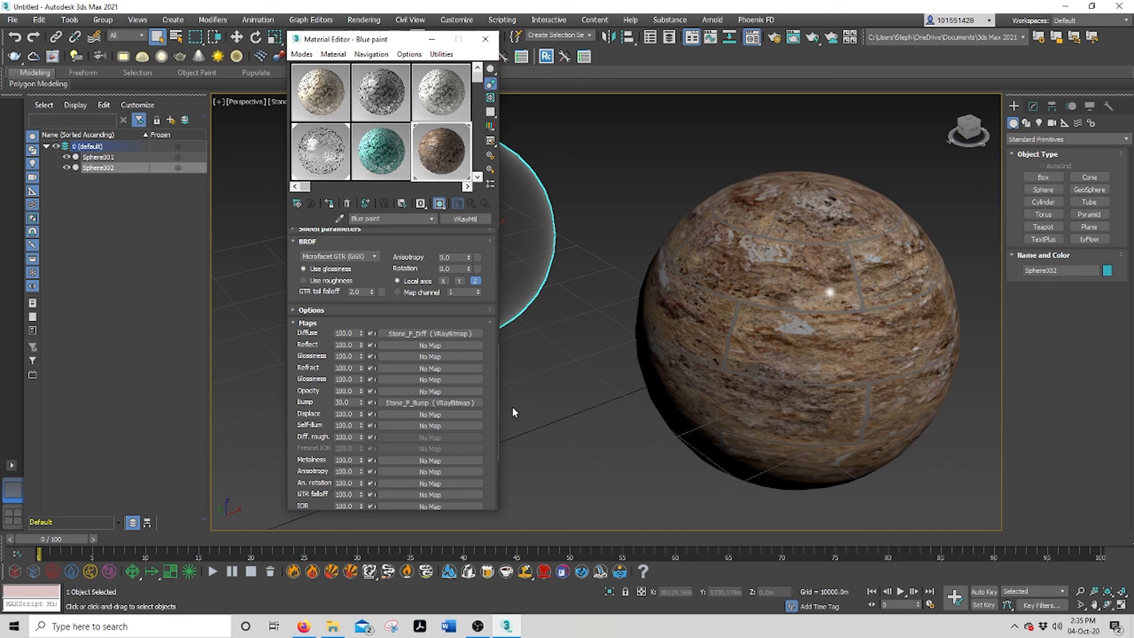
Step: Review the stone material's basic parameters and its list of assigned maps
scroll(459, 364, "up", 4)
scroll(458, 364, "up", 10)
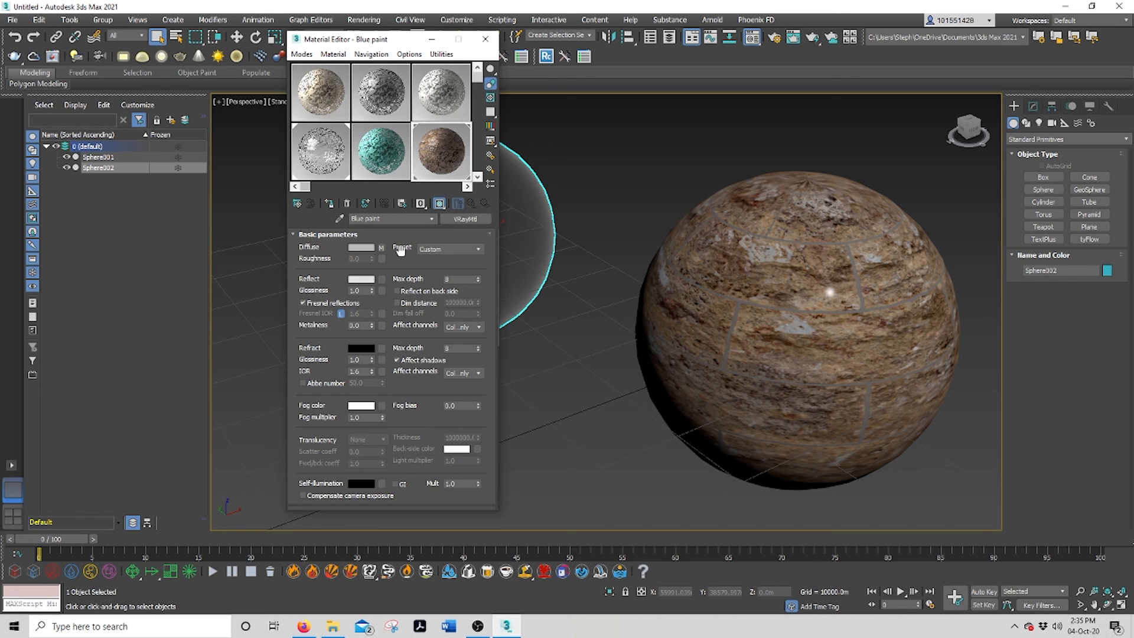
scroll(489, 305, "down", 10)
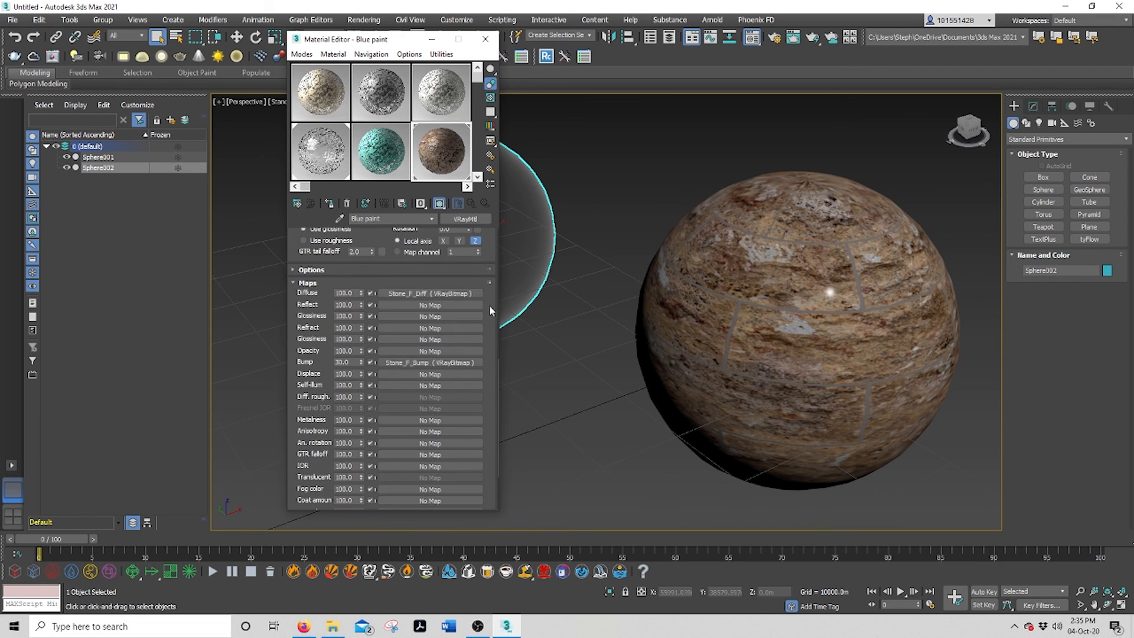
scroll(489, 305, "down", 3)
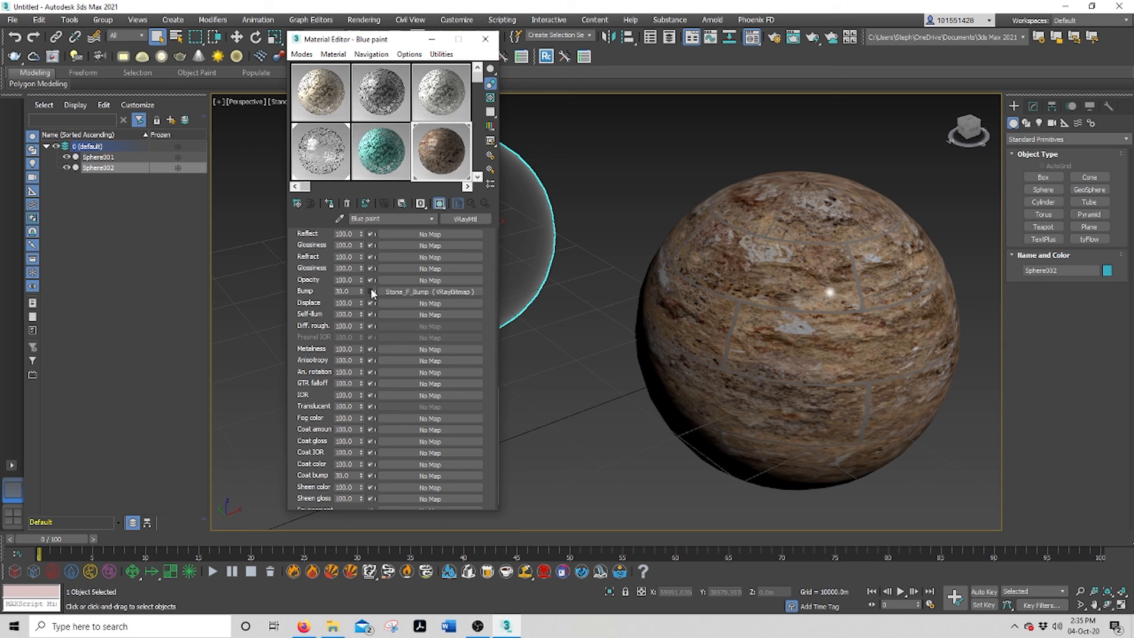
scroll(487, 350, "up", 10)
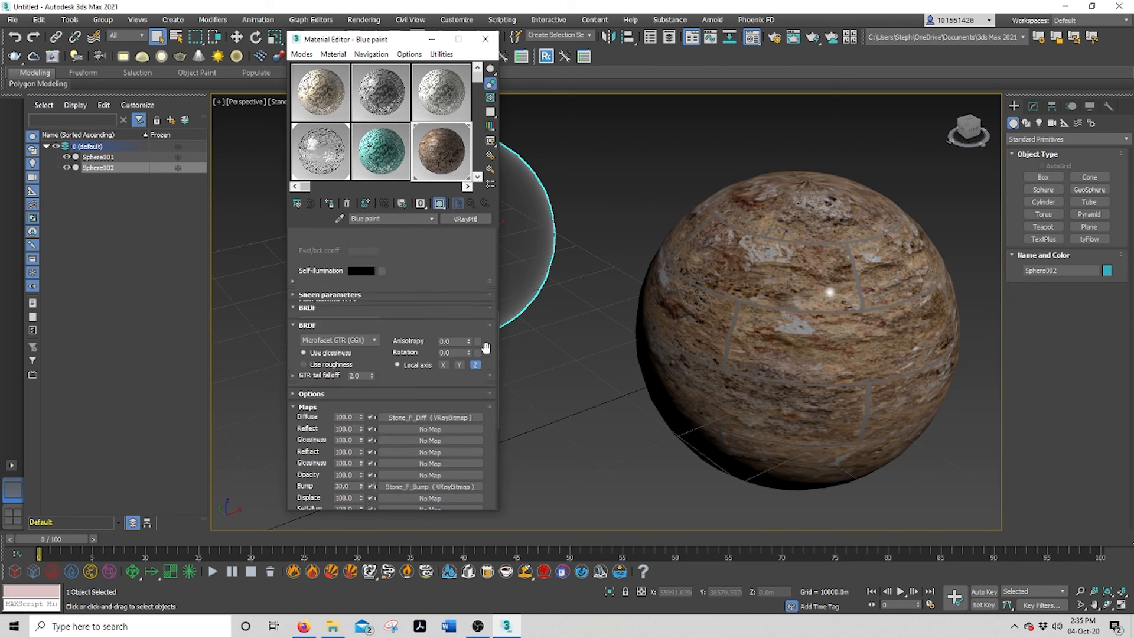
scroll(488, 349, "up", 3)
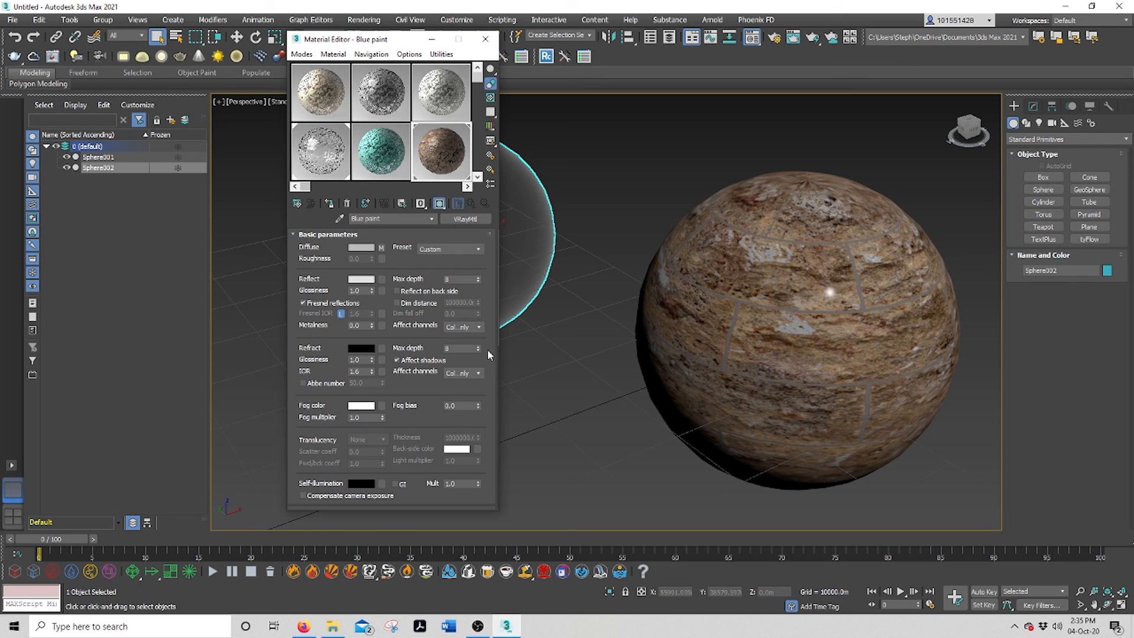
left_click(477, 626)
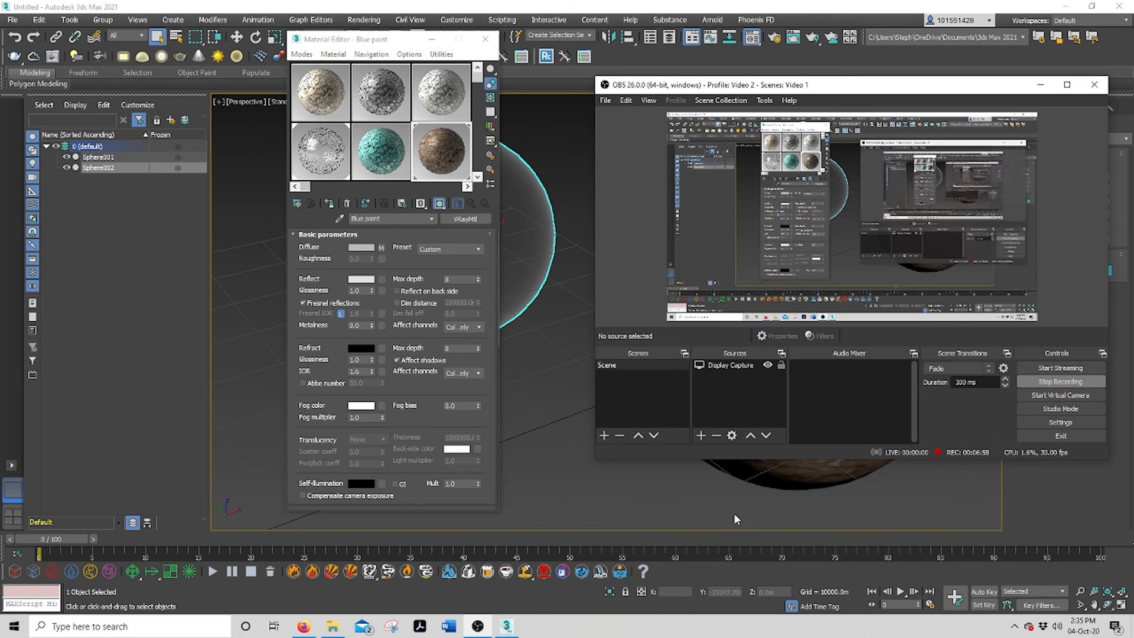